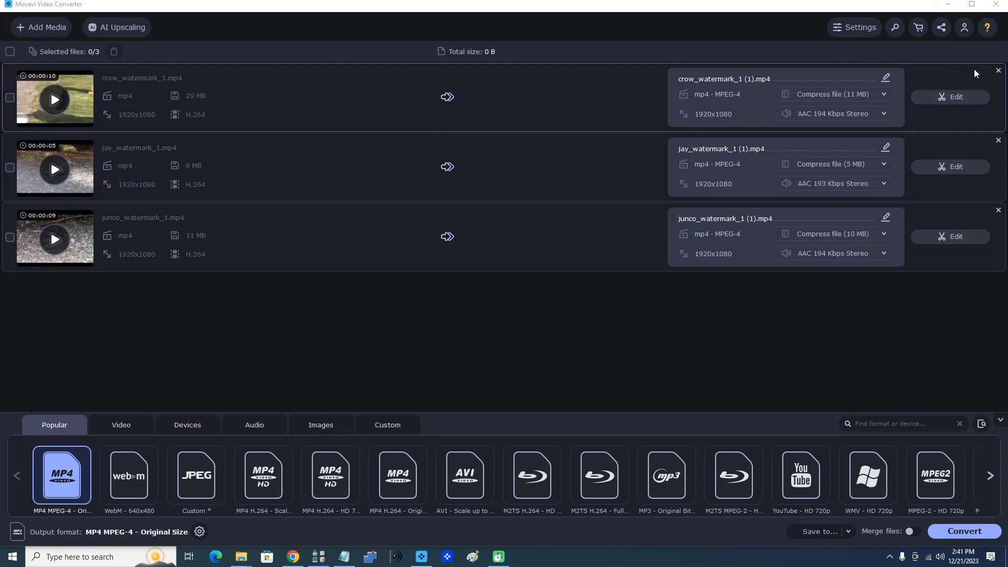
# Step: Open crow_watermark_1.mp4 for editing and add a text watermark reading "Movavi.Com"
pyautogui.click(962, 96)
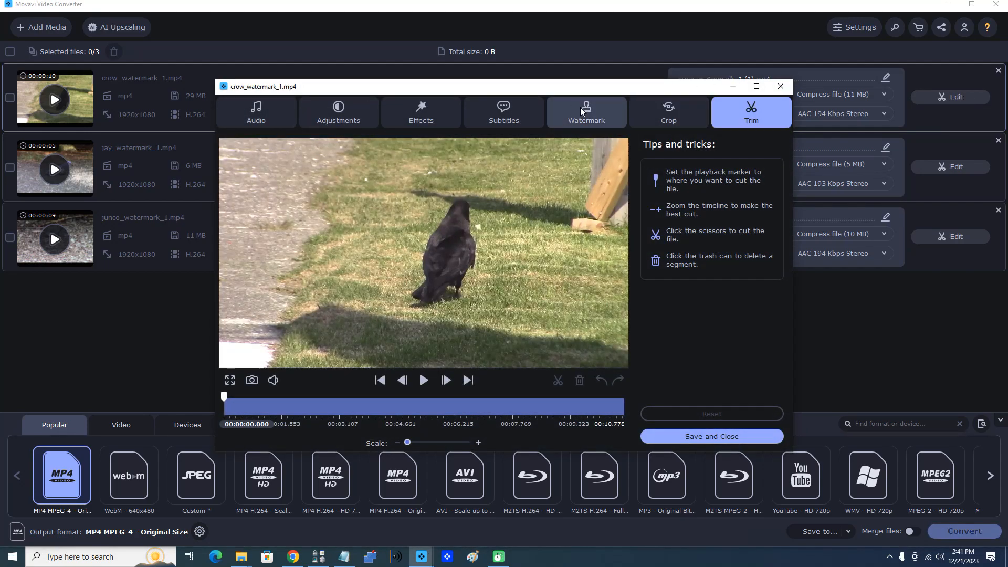
pyautogui.click(580, 107)
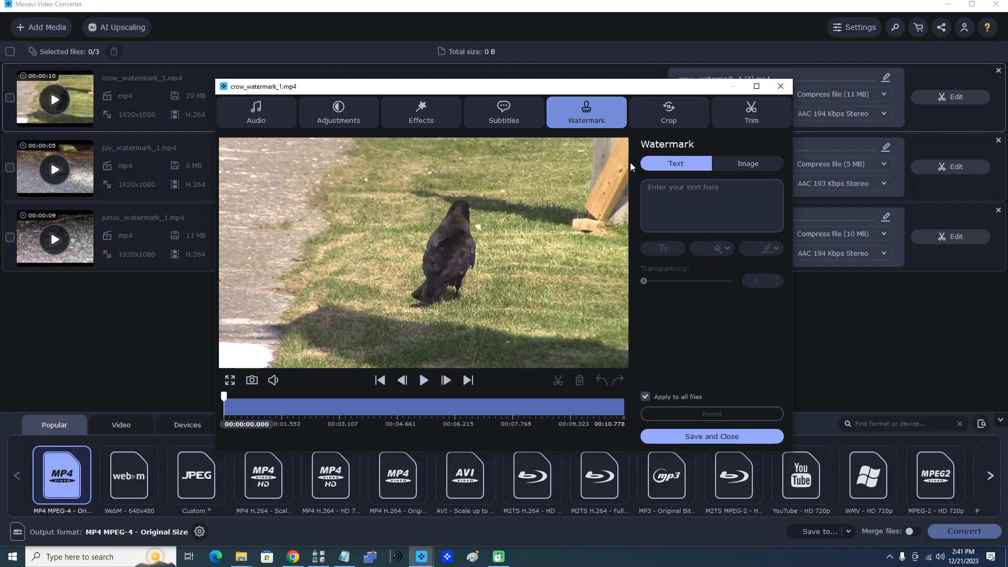
pyautogui.click(747, 167)
pyautogui.click(665, 165)
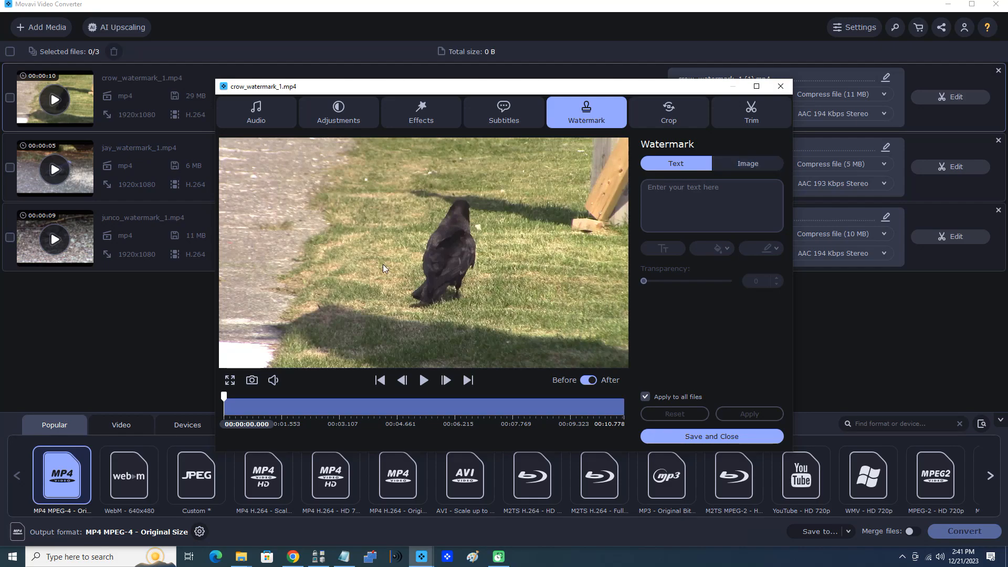
pyautogui.click(746, 160)
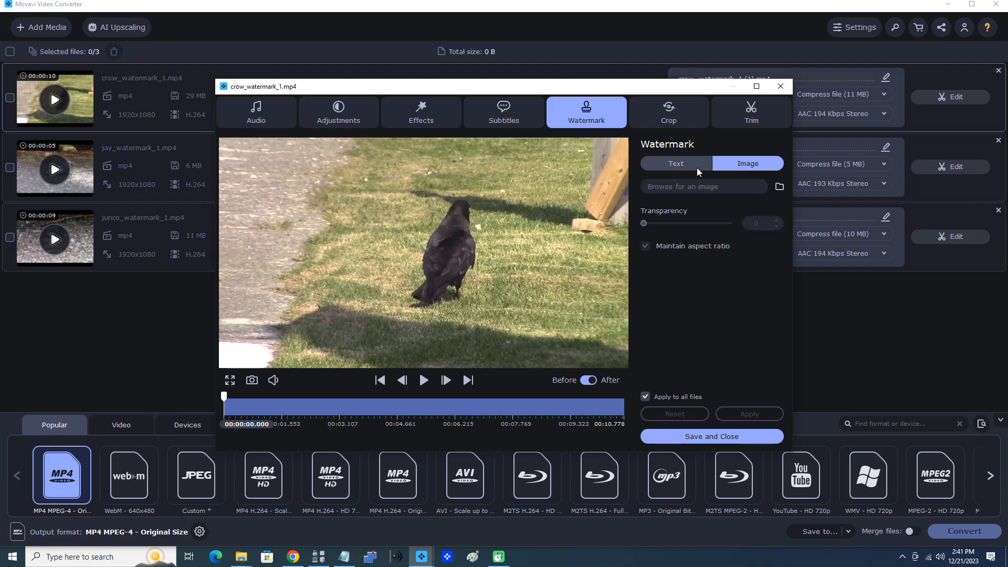
pyautogui.click(681, 163)
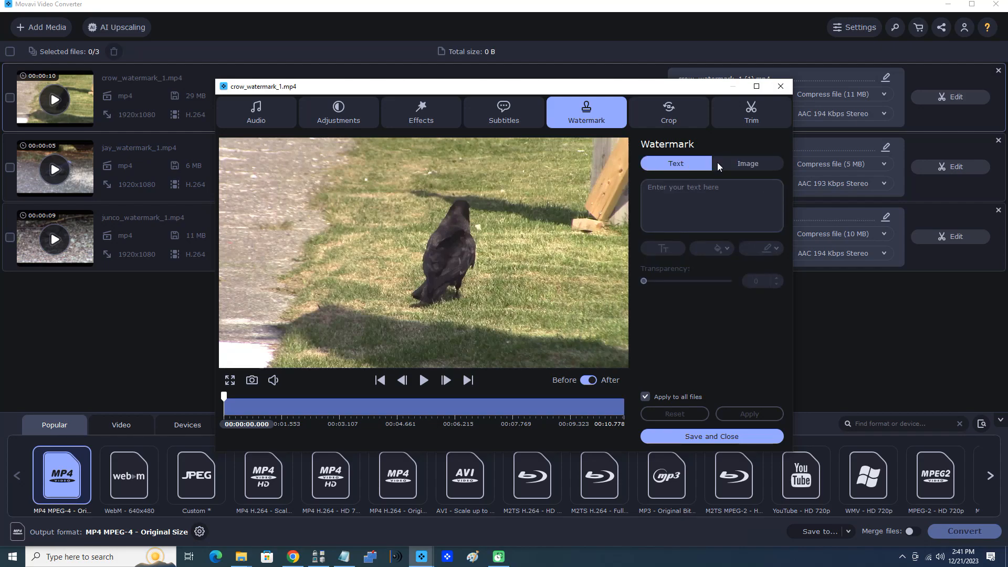
pyautogui.click(748, 163)
pyautogui.click(679, 164)
pyautogui.click(676, 187)
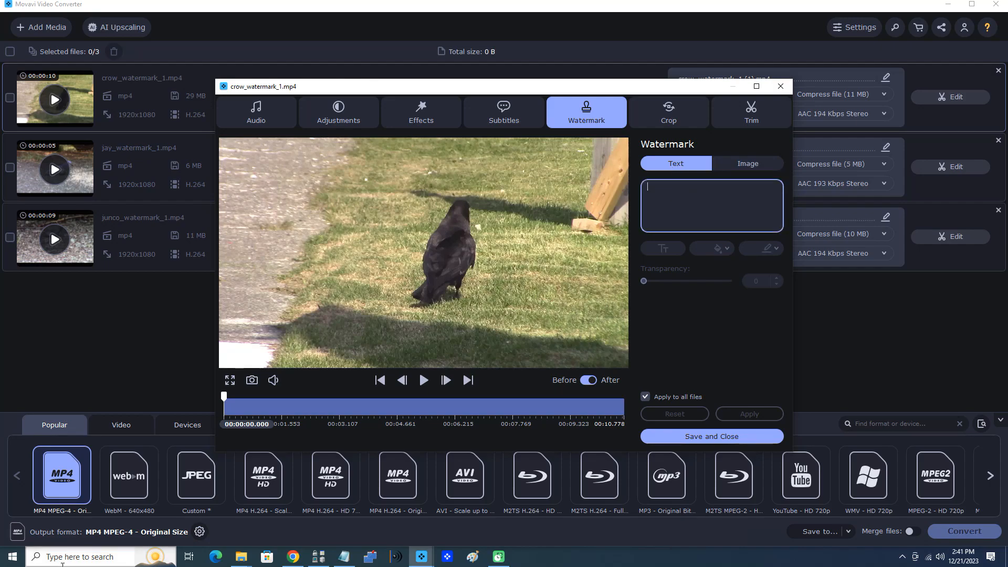
pyautogui.write('Movavi.Com')
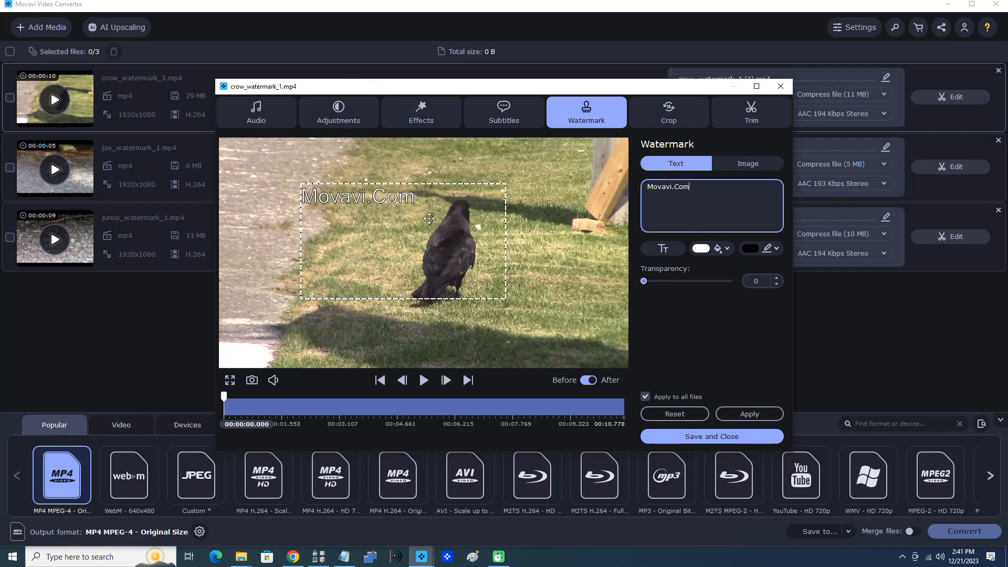
# Step: Set the watermark text's font to Comic Sans MS, Bold, size 9
pyautogui.click(664, 248)
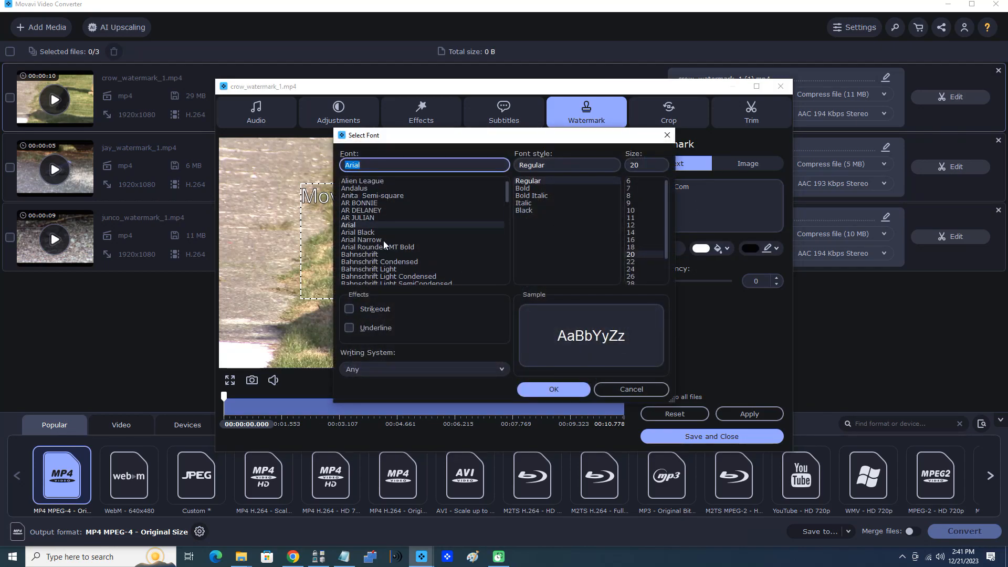
pyautogui.scroll(-6, 363, 223)
pyautogui.scroll(-10, 366, 239)
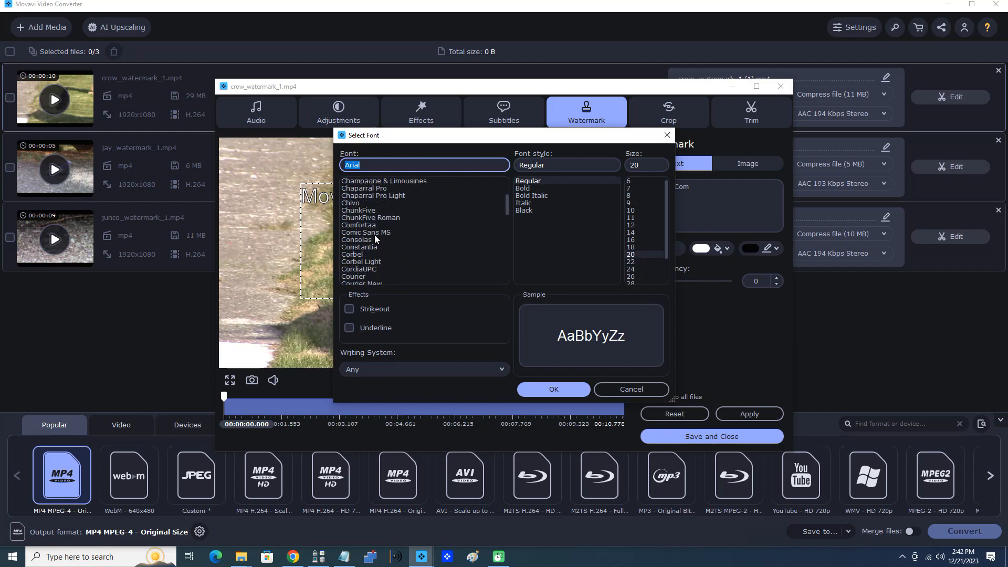
pyautogui.click(376, 232)
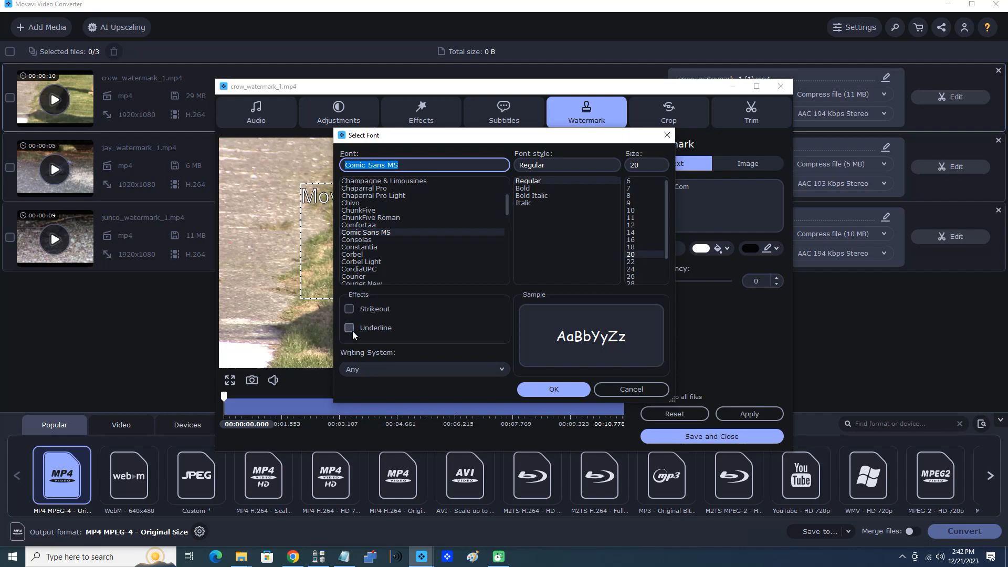
pyautogui.click(531, 185)
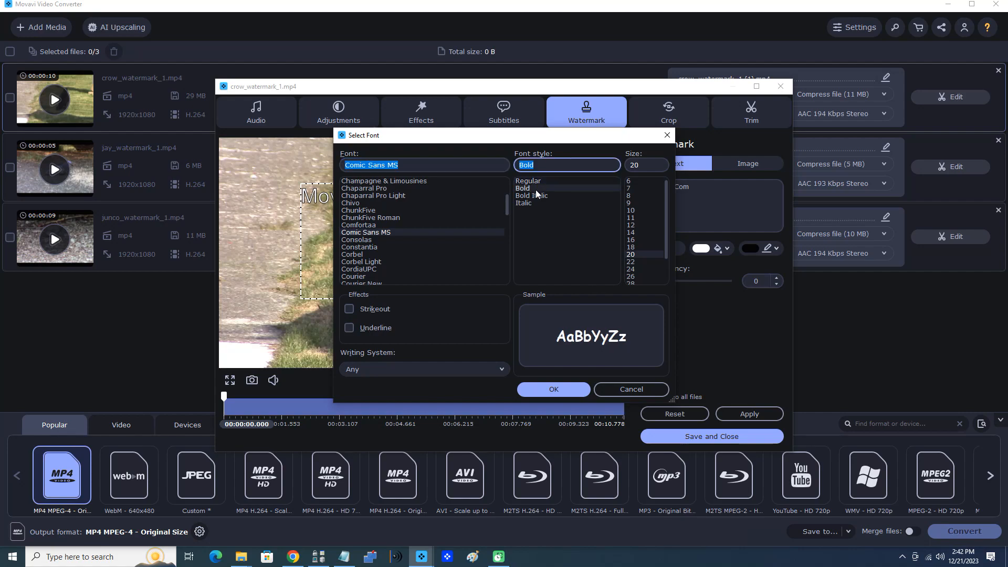
pyautogui.click(631, 202)
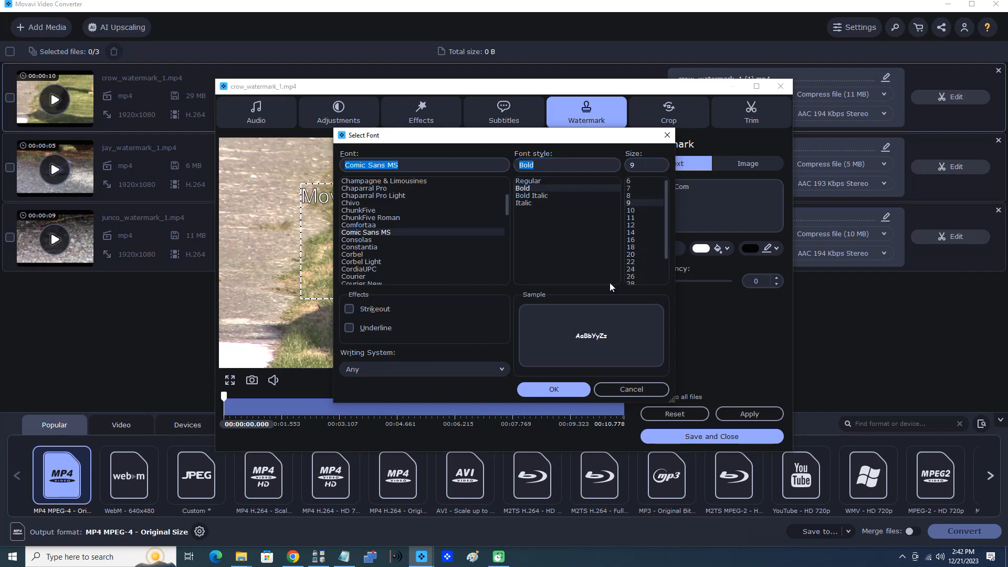
pyautogui.click(562, 390)
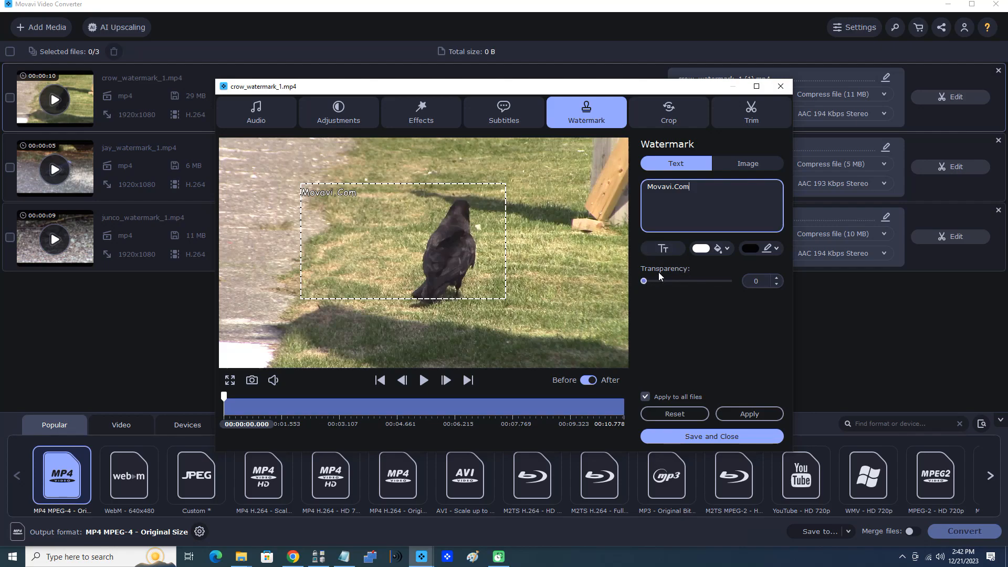
# Step: Try the text watermark's transparency at 47 and 28, and return it to 0
pyautogui.moveTo(643, 282); pyautogui.dragTo(681, 288)
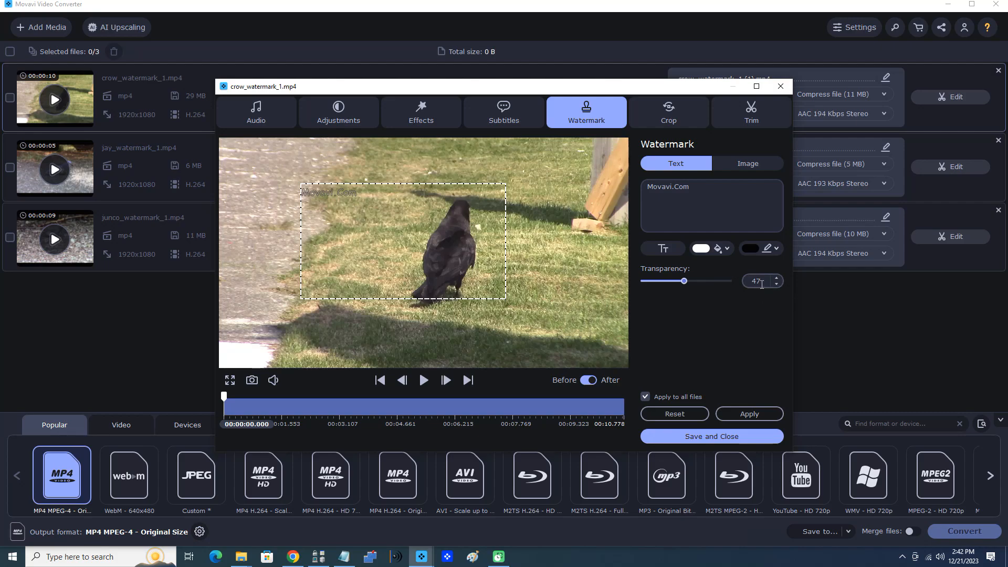
pyautogui.moveTo(684, 283); pyautogui.dragTo(637, 282)
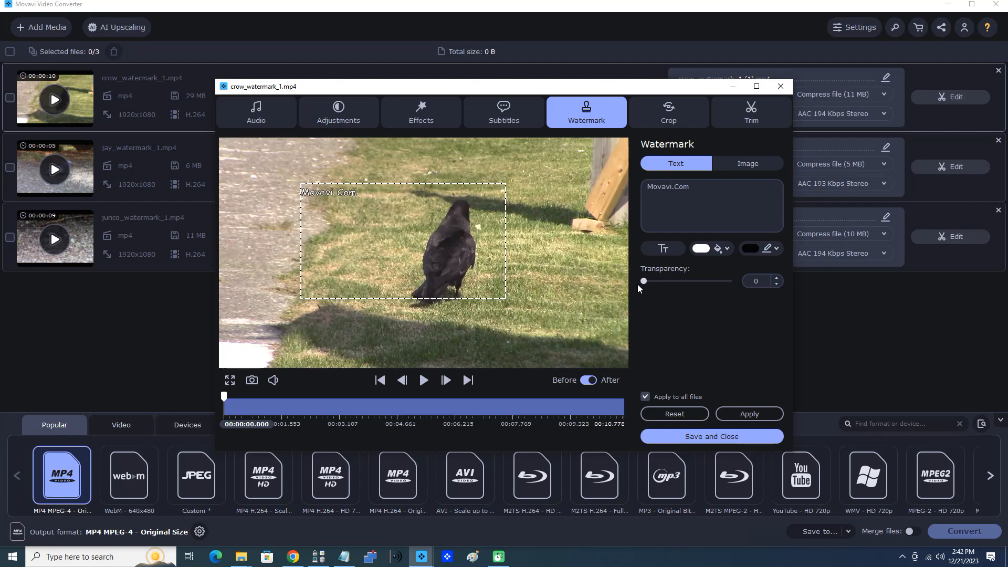
pyautogui.moveTo(664, 291)
pyautogui.mouseDown()
pyautogui.moveTo(684, 290)
pyautogui.moveTo(665, 288)
pyautogui.mouseUp()
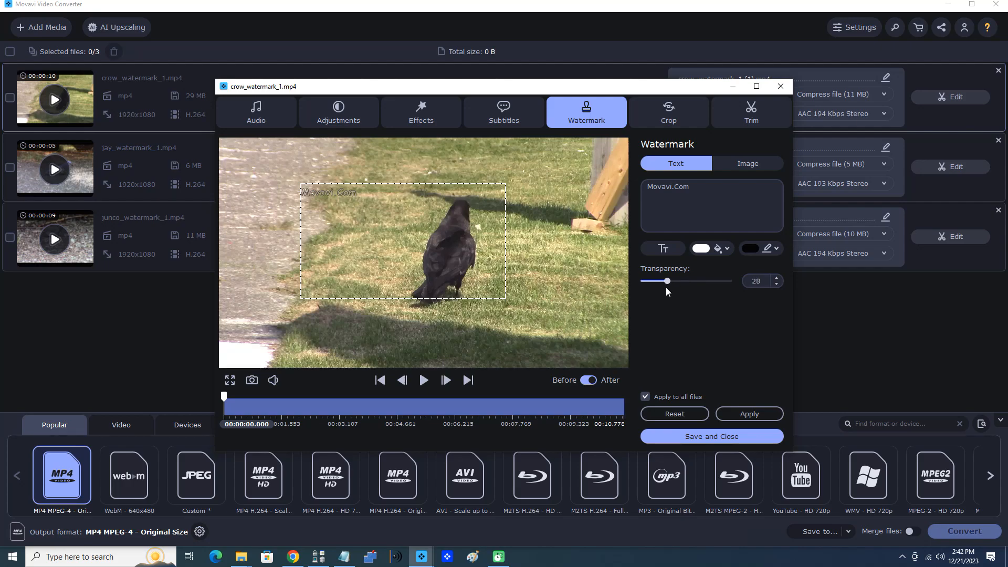
pyautogui.click(757, 282)
pyautogui.doubleClick(757, 282)
pyautogui.write('0')
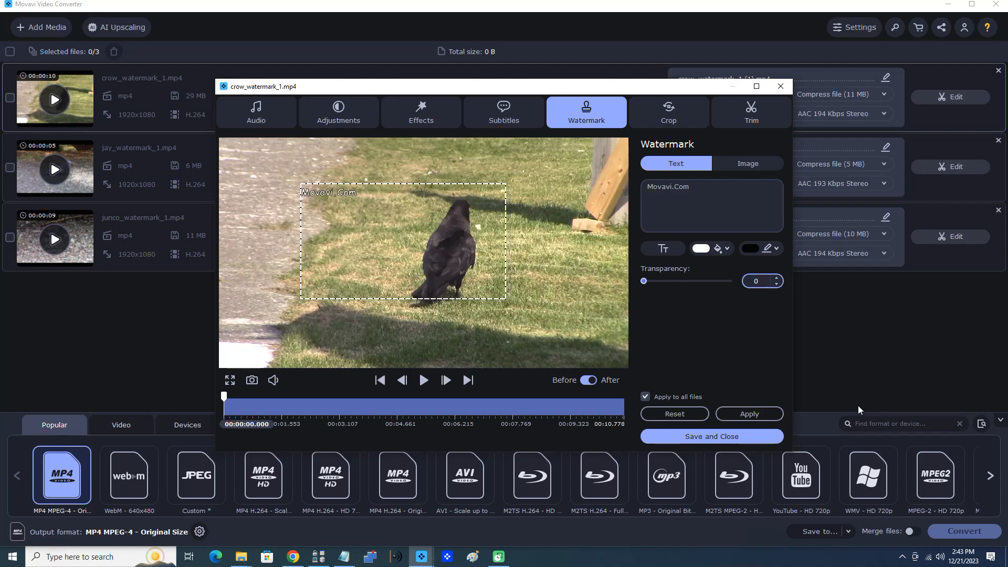
# Step: Give the watermark text a light blue fill and a red #e61610 outline
pyautogui.click(703, 251)
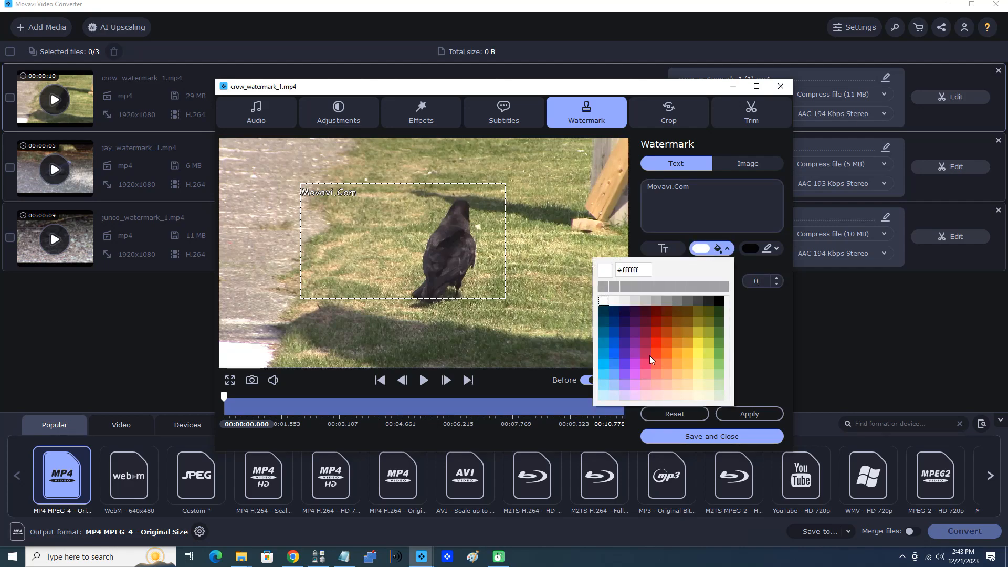
pyautogui.click(600, 376)
pyautogui.click(714, 196)
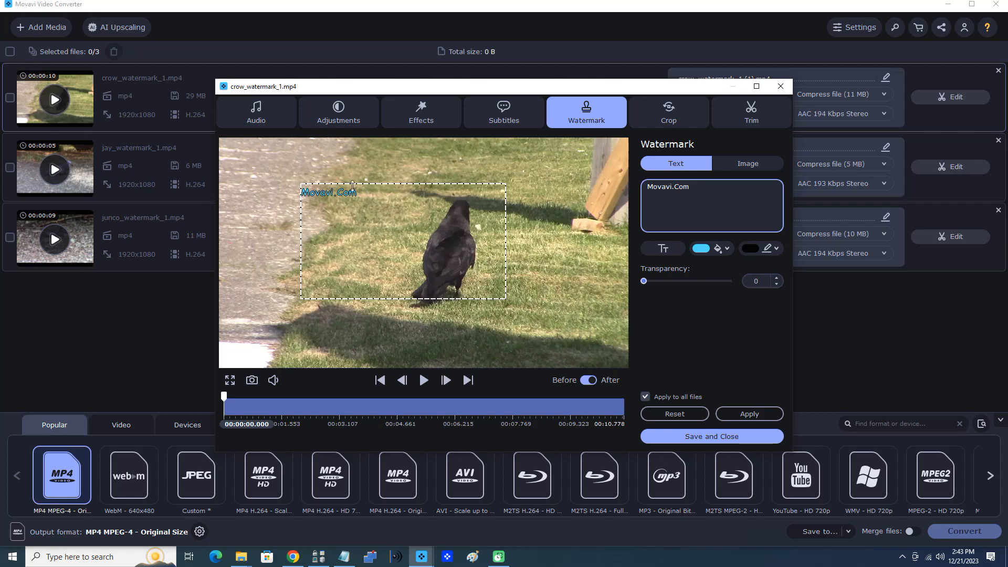
pyautogui.click(748, 250)
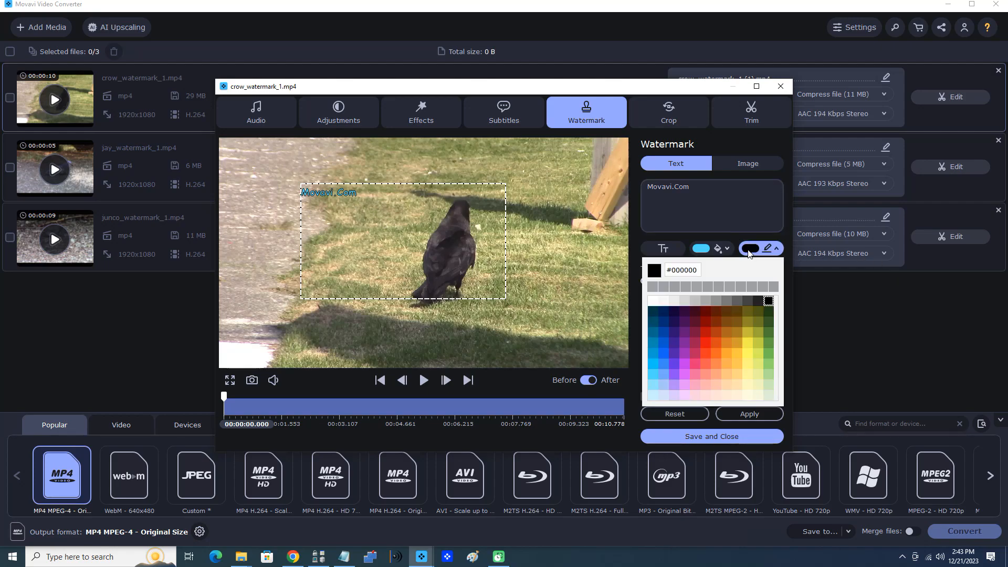
pyautogui.click(707, 341)
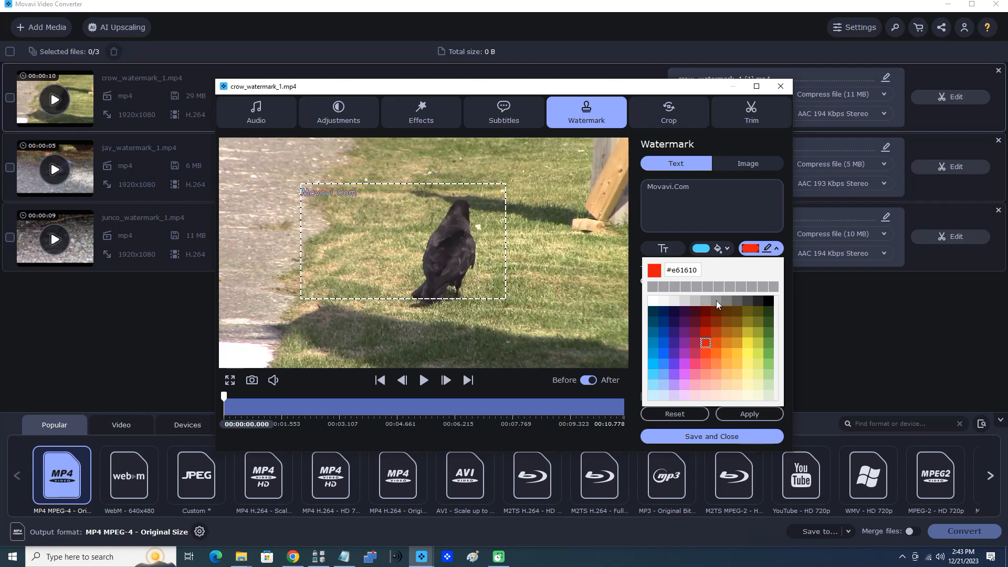
pyautogui.click(722, 209)
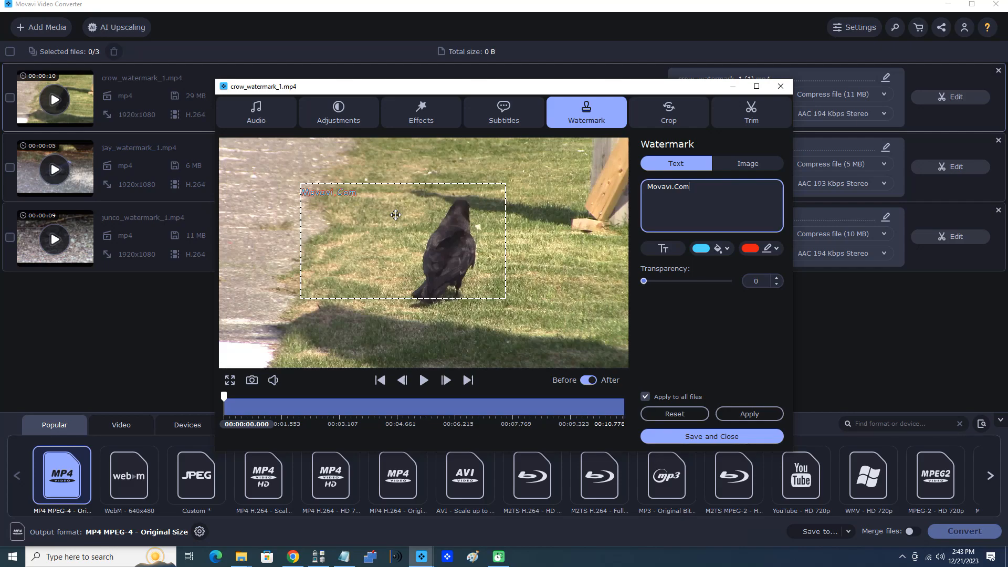
# Step: Shrink the text watermark's box to about 17% wide and 8% high in the video's lower-left corner, and apply it to all files
pyautogui.moveTo(395, 215); pyautogui.dragTo(322, 285)
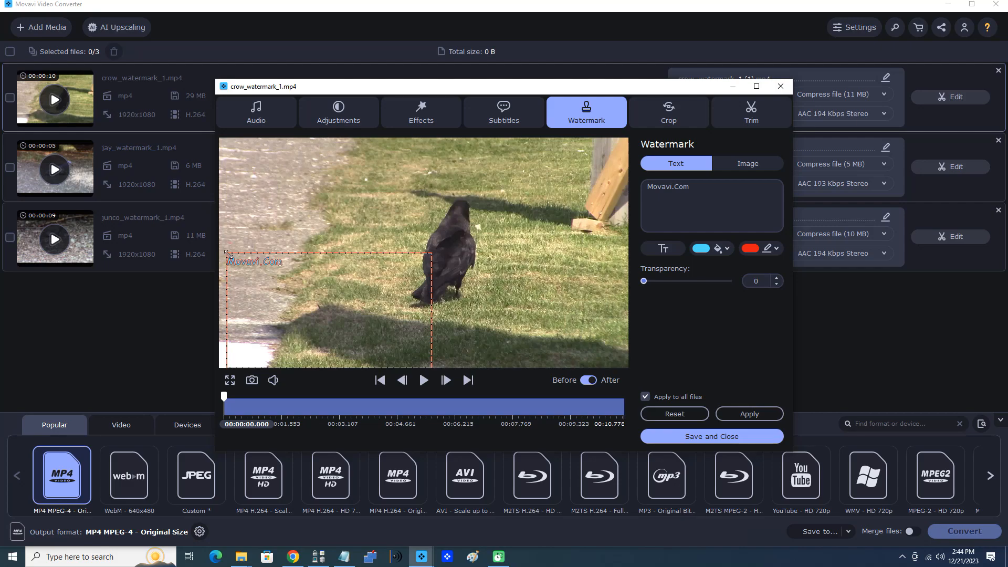
pyautogui.moveTo(228, 252); pyautogui.dragTo(284, 348)
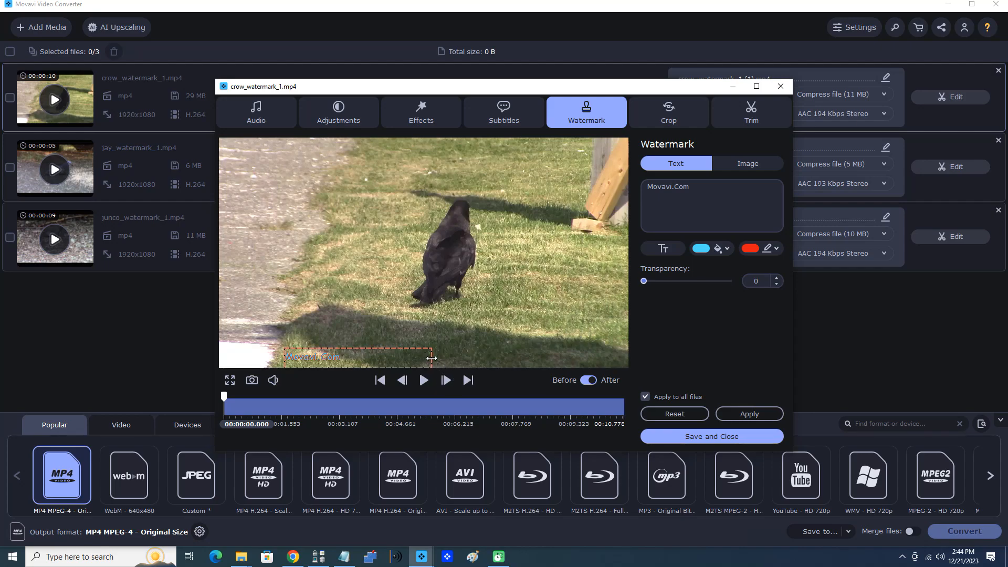
pyautogui.moveTo(430, 358); pyautogui.dragTo(430, 357)
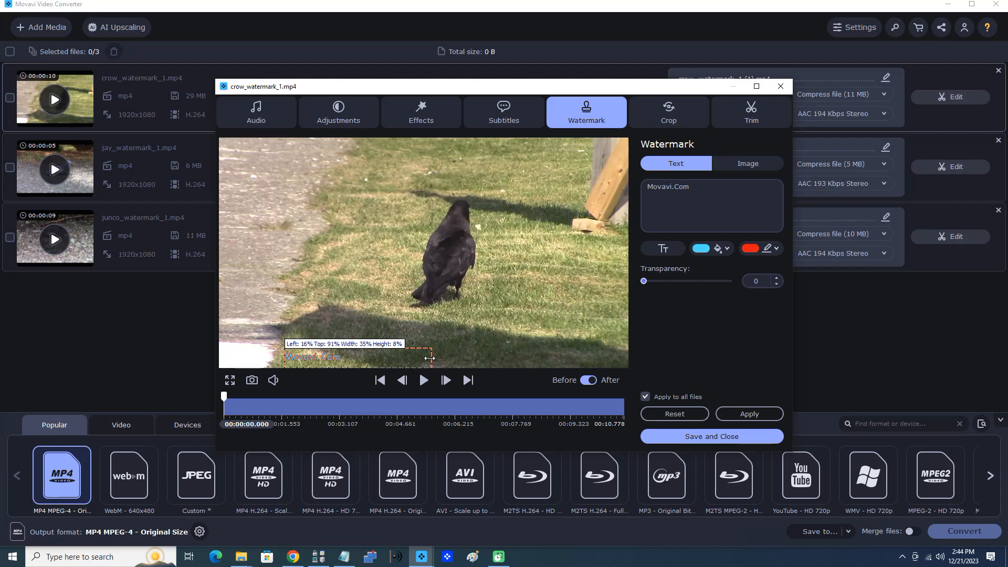
pyautogui.moveTo(429, 358); pyautogui.dragTo(355, 360)
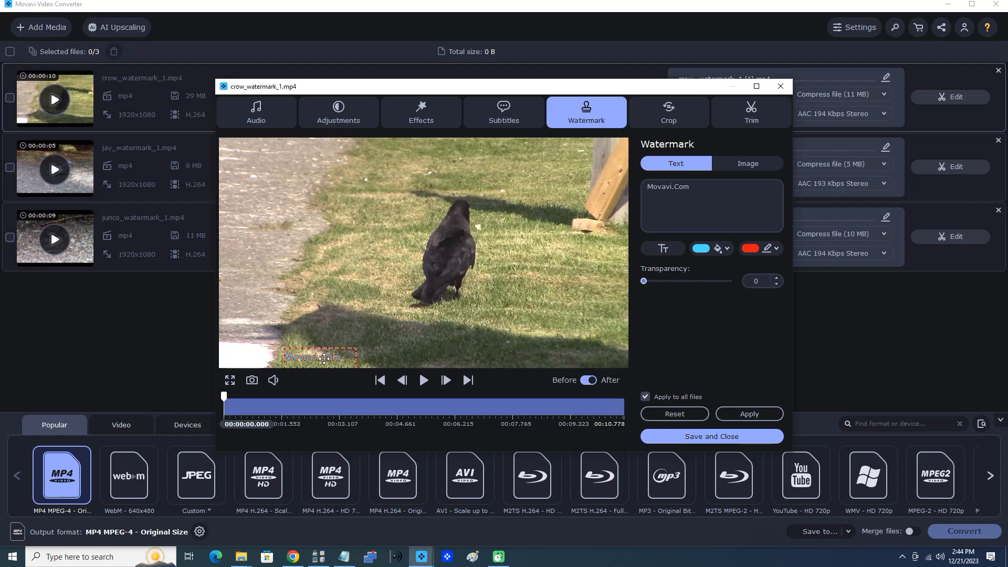
pyautogui.click(324, 359)
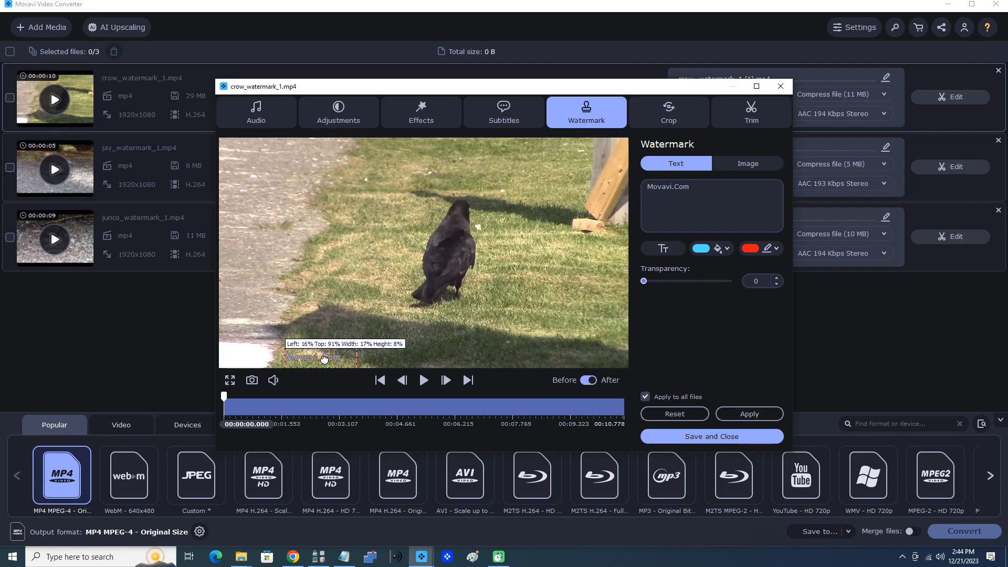
pyautogui.moveTo(324, 358); pyautogui.dragTo(266, 356)
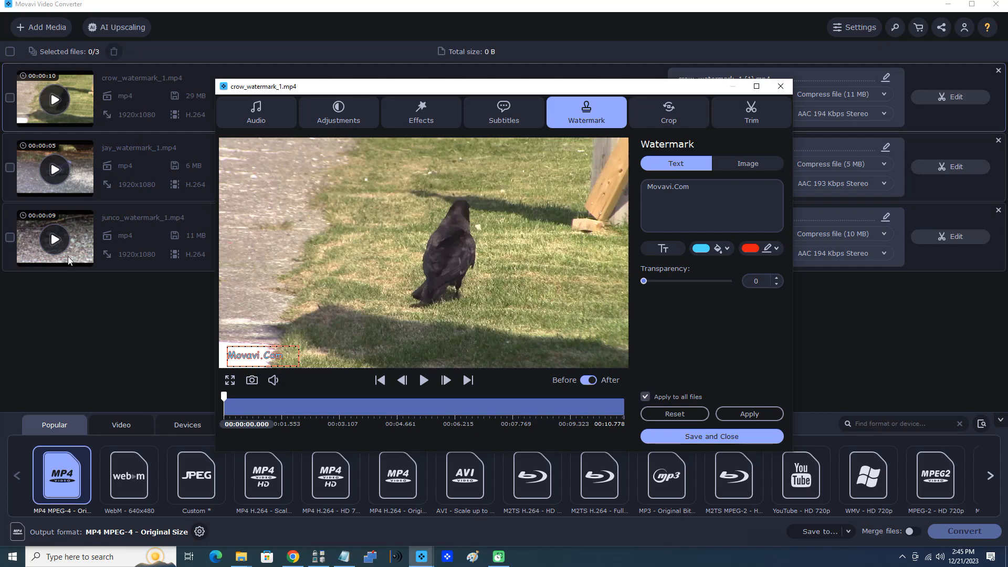
pyautogui.click(751, 415)
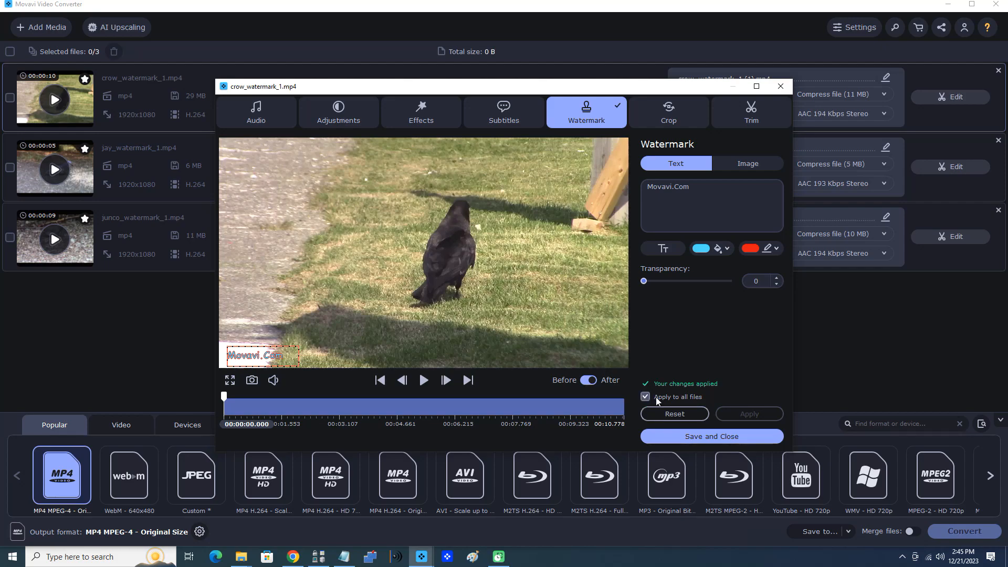
# Step: Add the image IMG_20231130_164449334 as a watermark and move it to the video frame's upper-right corner
pyautogui.click(754, 163)
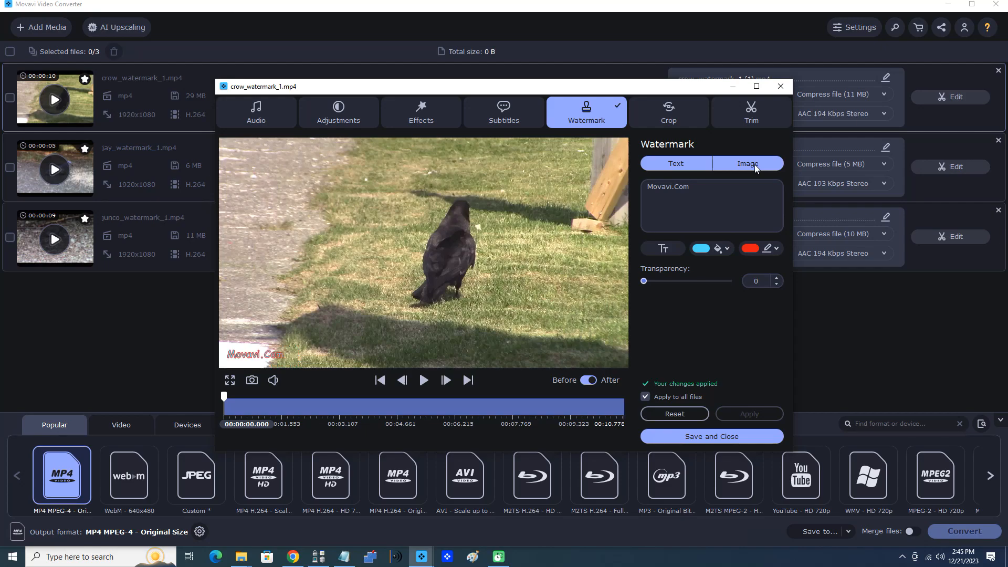
pyautogui.click(754, 165)
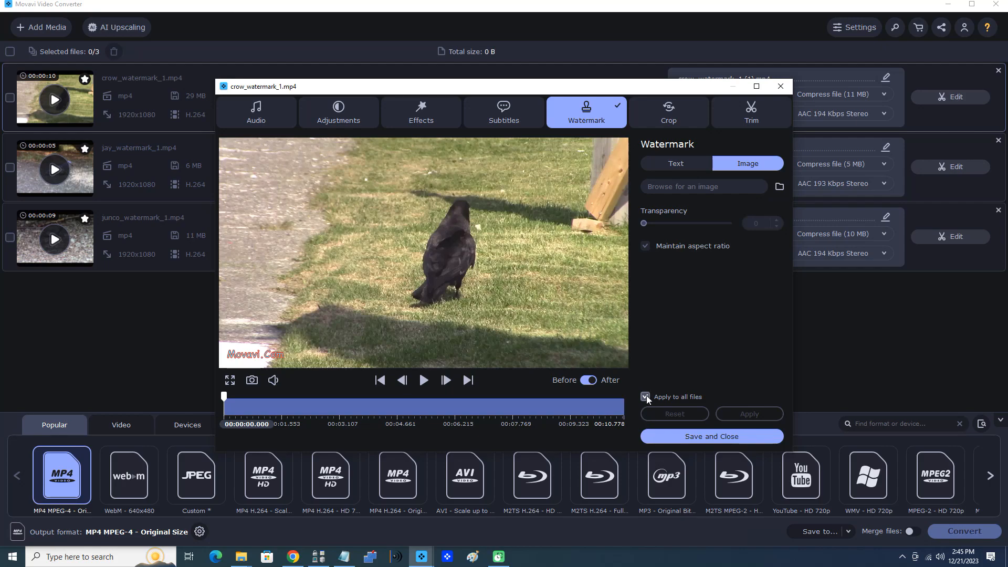
pyautogui.click(779, 188)
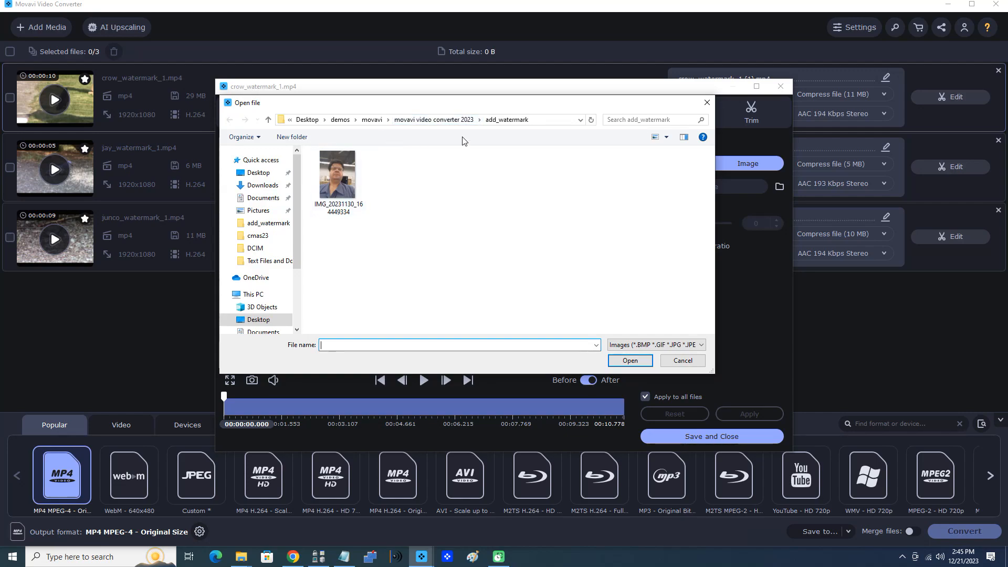
pyautogui.doubleClick(342, 175)
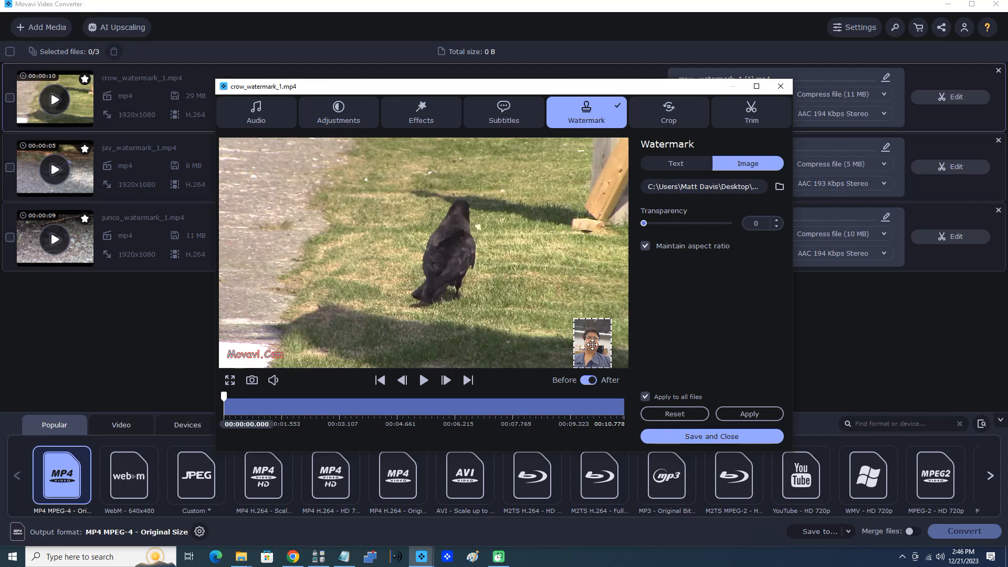
pyautogui.moveTo(593, 345); pyautogui.dragTo(592, 346)
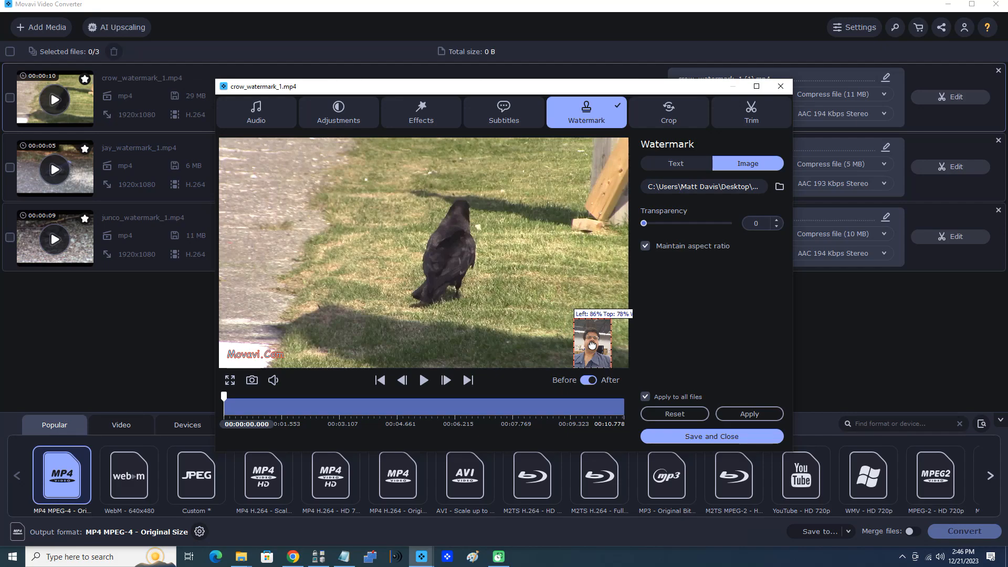
pyautogui.moveTo(592, 344); pyautogui.dragTo(598, 171)
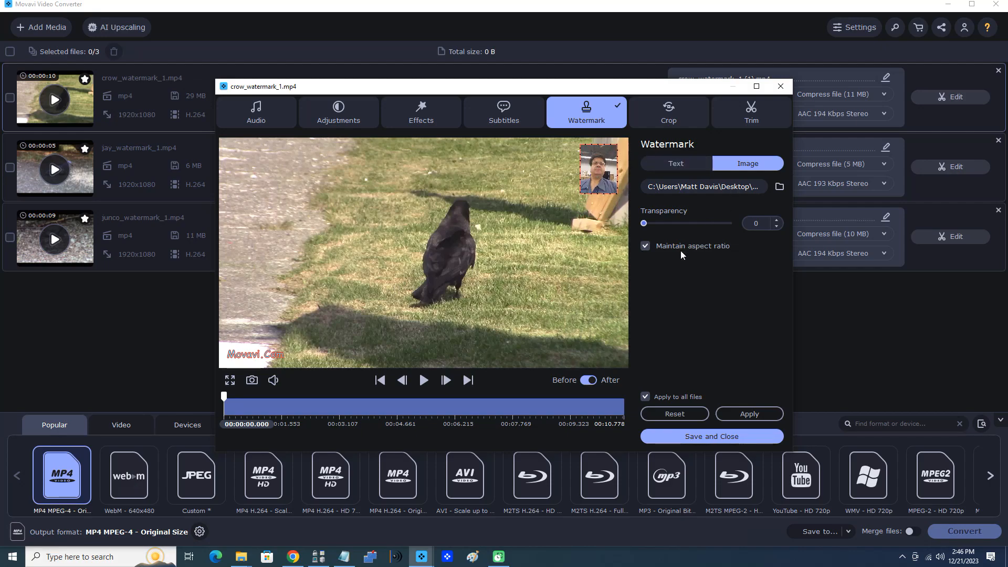
# Step: Stretch the image watermark horizontally with its aspect ratio unlocked, restore the aspect ratio, and return it to the video frame's upper-right corner
pyautogui.click(645, 245)
pyautogui.moveTo(582, 167); pyautogui.dragTo(480, 161)
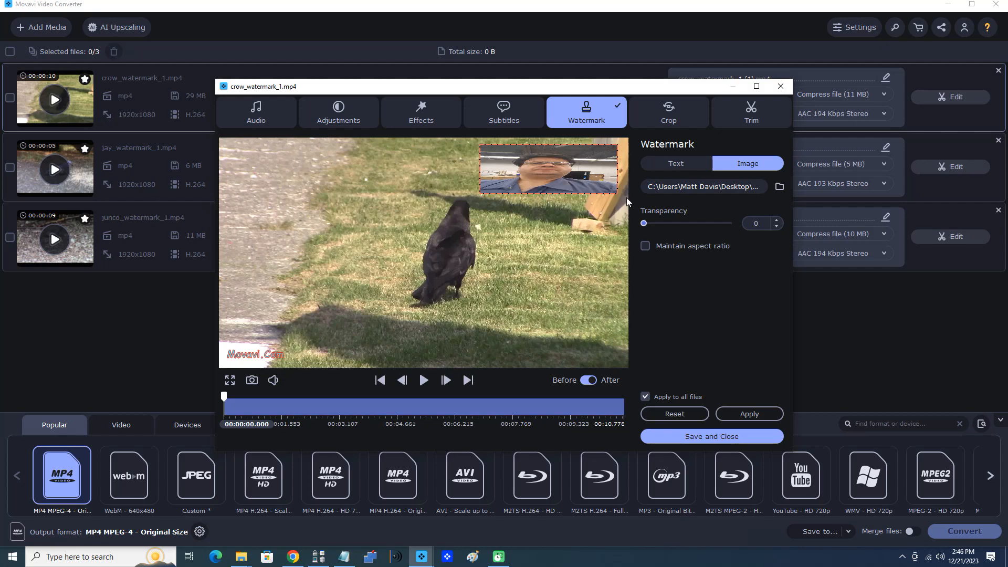
pyautogui.click(646, 246)
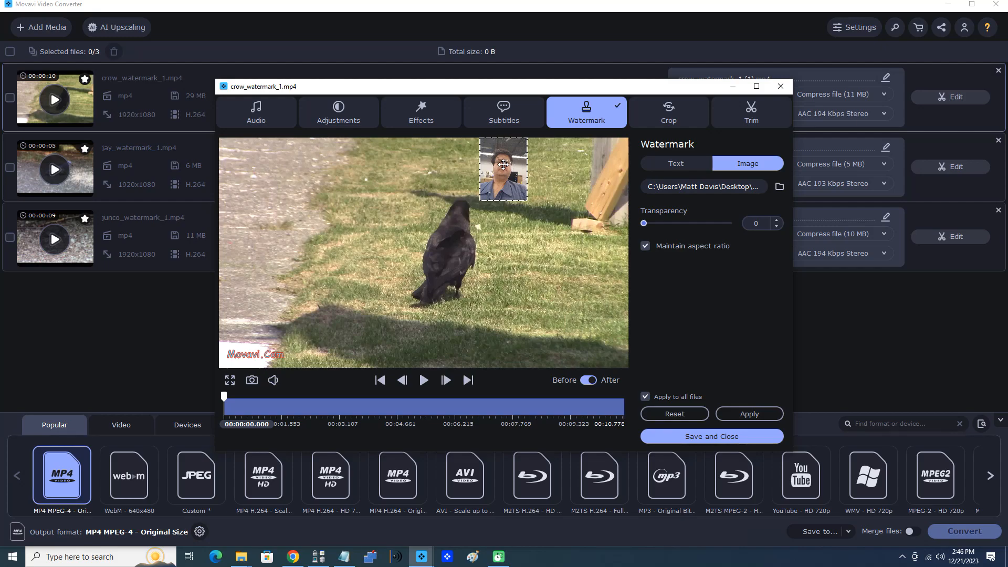
pyautogui.moveTo(503, 165); pyautogui.dragTo(593, 167)
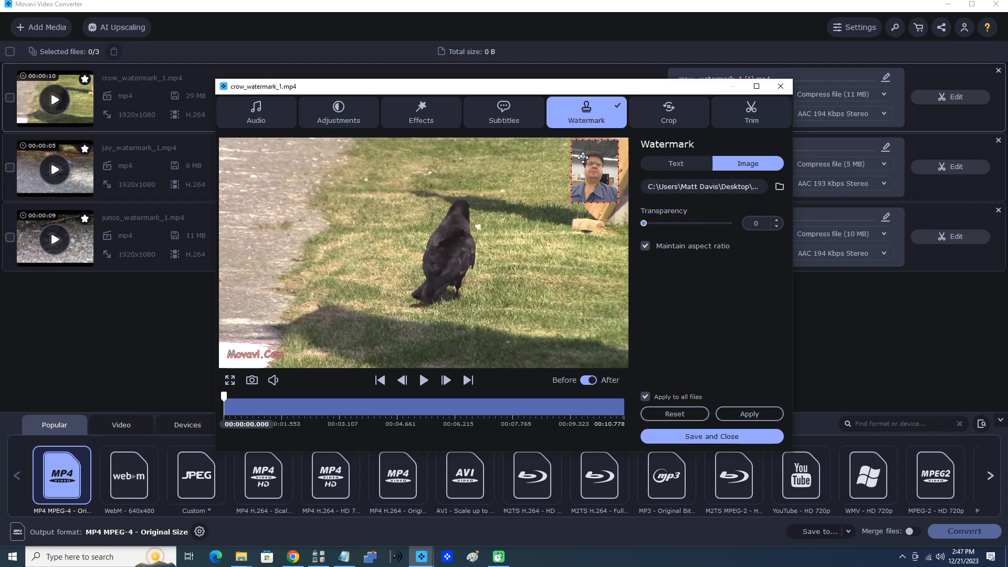
# Step: Try the image watermark's transparency at 50 and return it to 0
pyautogui.doubleClick(757, 222)
pyautogui.write('50')
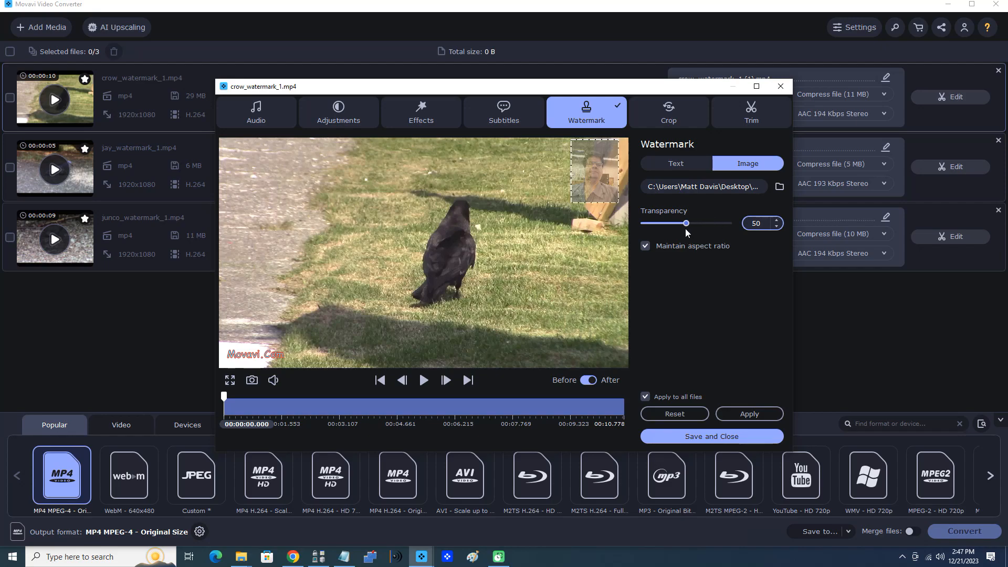
pyautogui.moveTo(686, 224); pyautogui.dragTo(672, 226)
pyautogui.moveTo(653, 226); pyautogui.dragTo(619, 231)
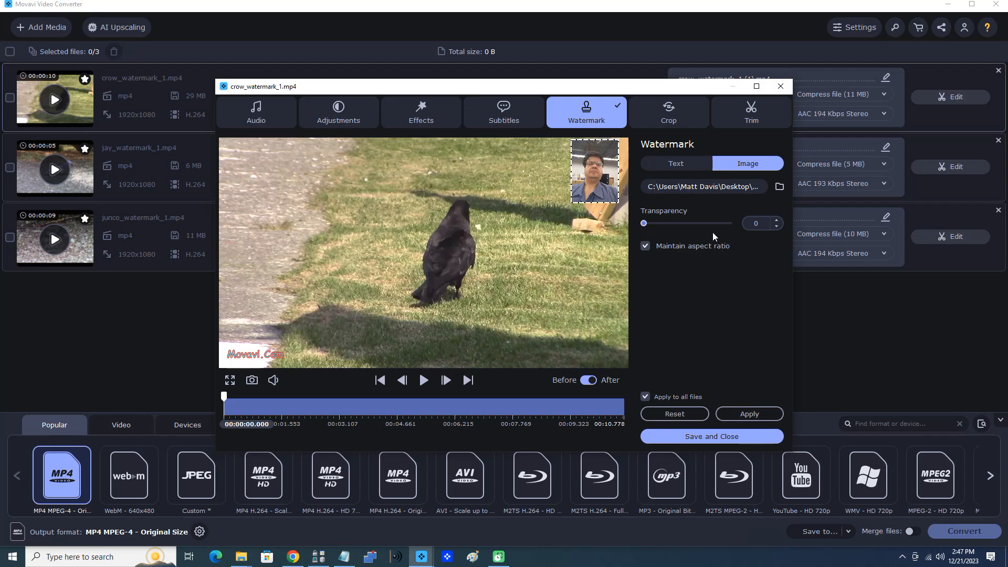
# Step: Apply the image watermark to all files, and save and close the clip editor
pyautogui.click(755, 221)
pyautogui.click(753, 415)
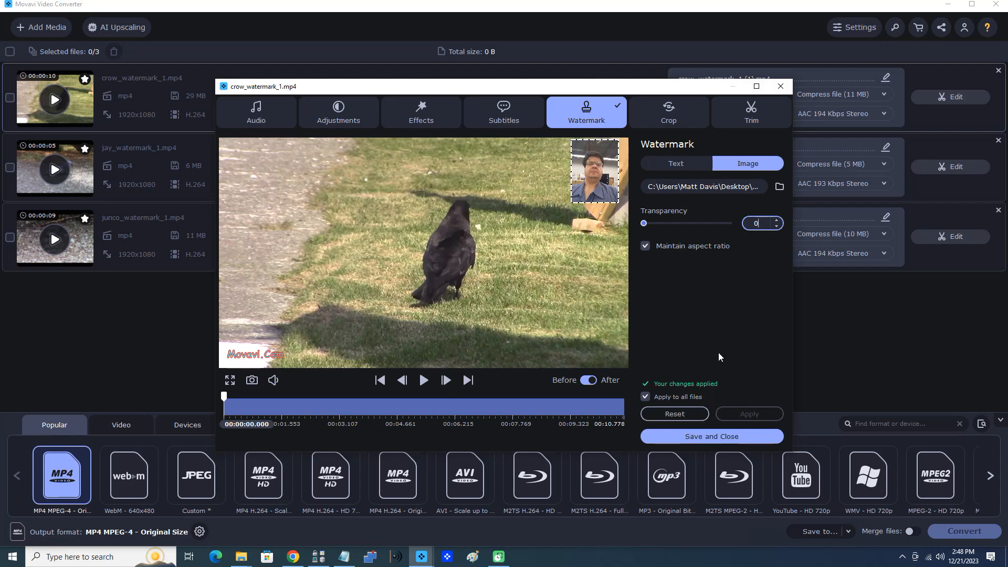
pyautogui.click(719, 437)
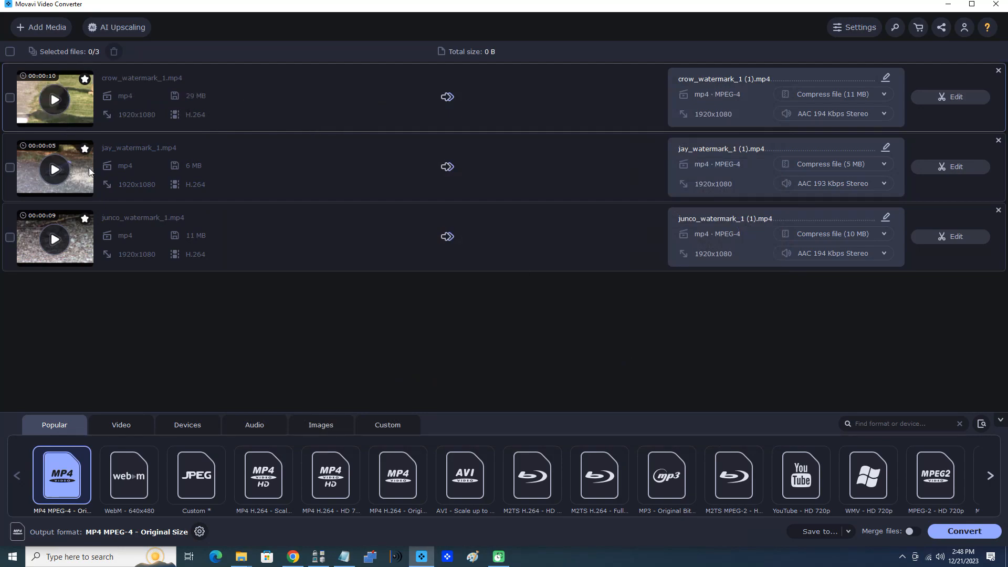
# Step: Preview the crow, jay and junco clips one after another to check their text and image watermarks
pyautogui.click(54, 100)
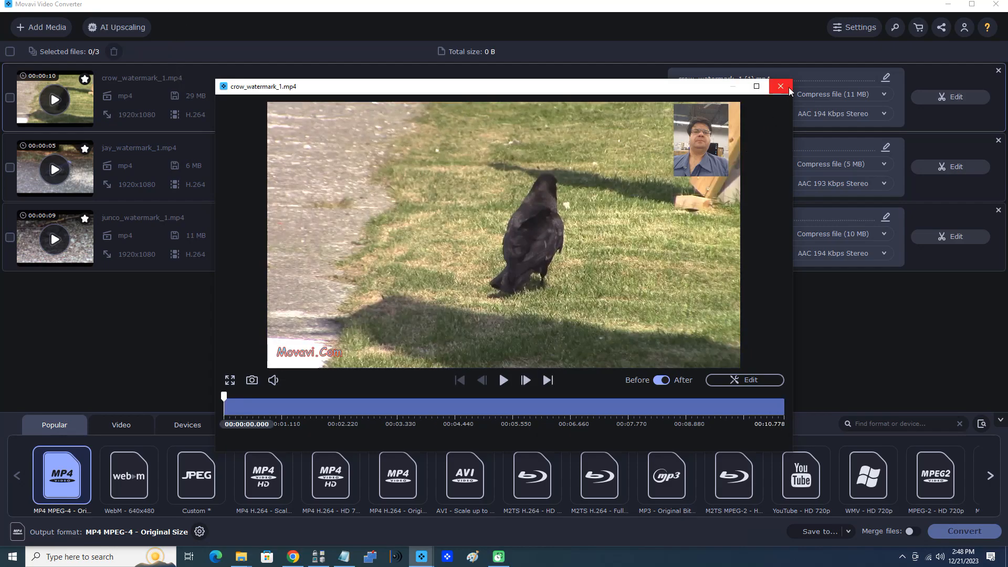
pyautogui.click(782, 87)
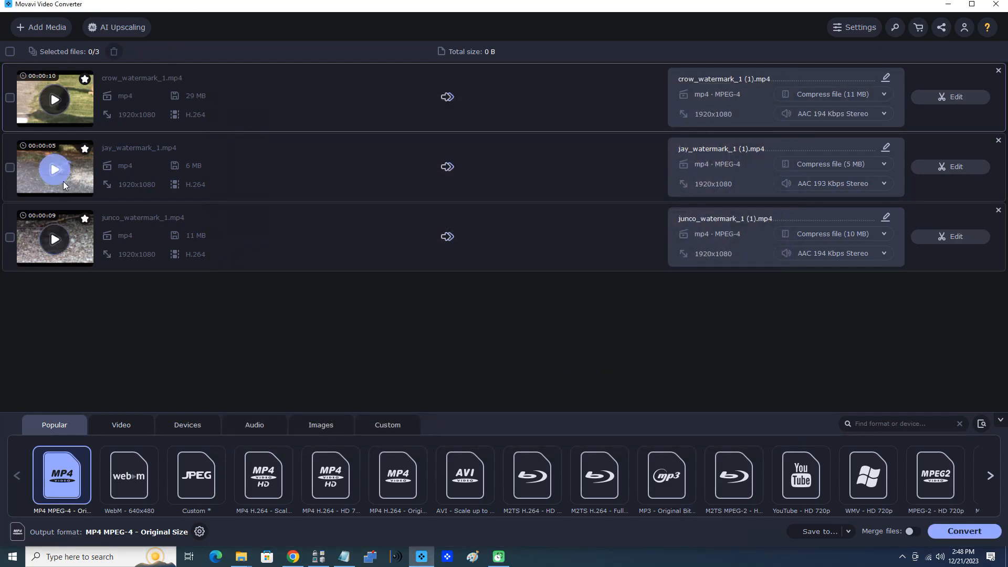
pyautogui.click(55, 177)
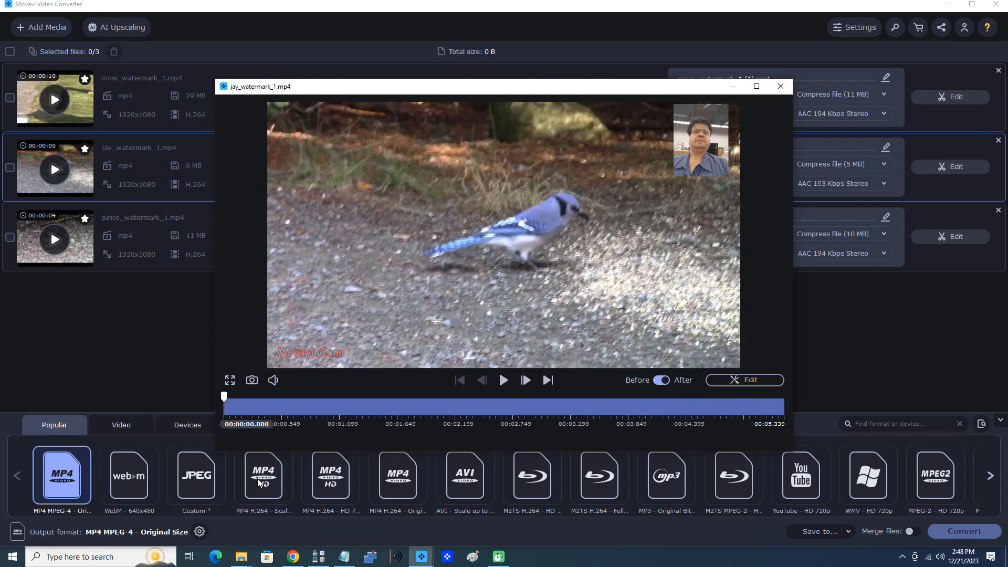
pyautogui.click(786, 92)
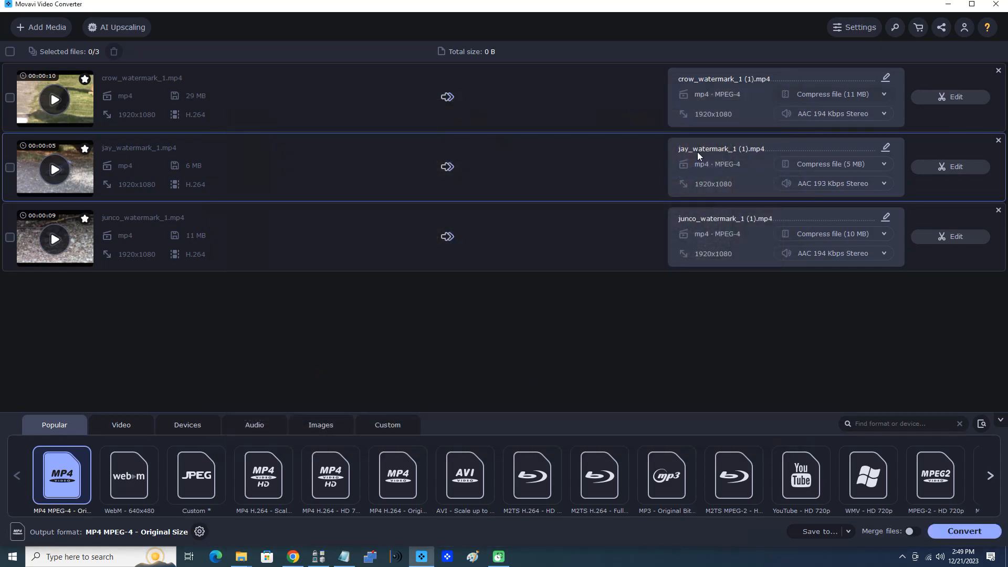
pyautogui.click(62, 243)
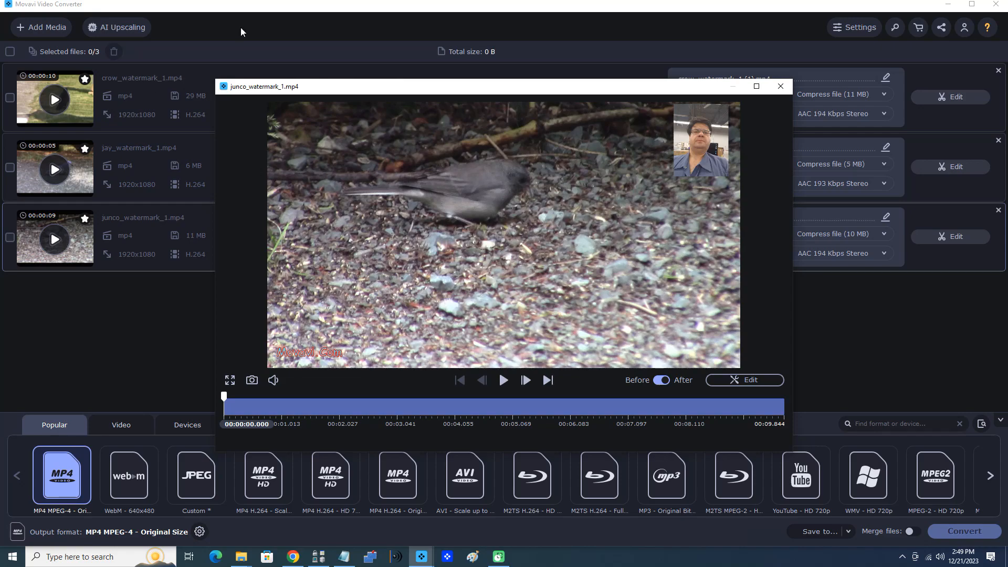
pyautogui.click(778, 93)
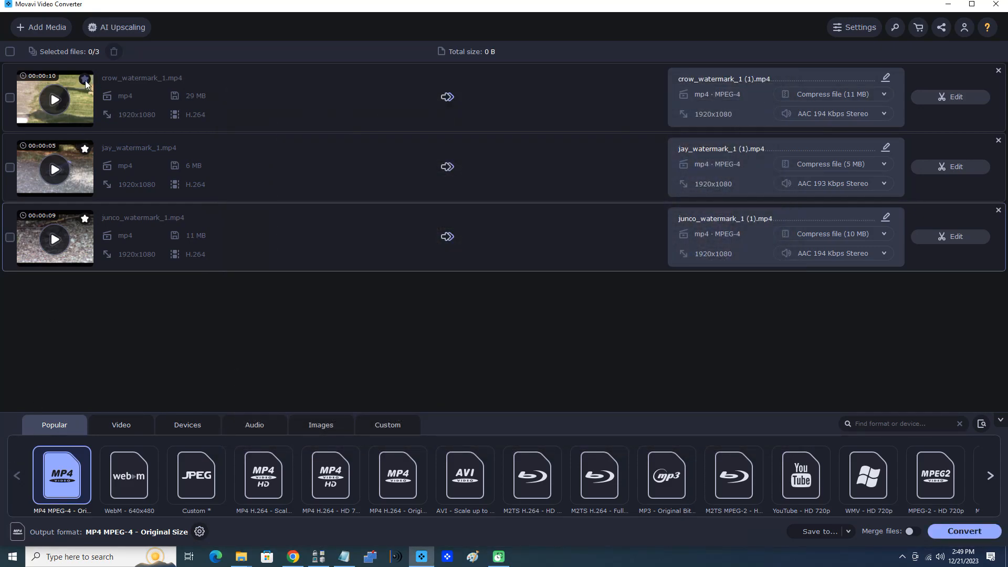
# Step: Remove the watermark effect from jay_watermark_1.mp4 and preview that clip to check it
pyautogui.click(85, 149)
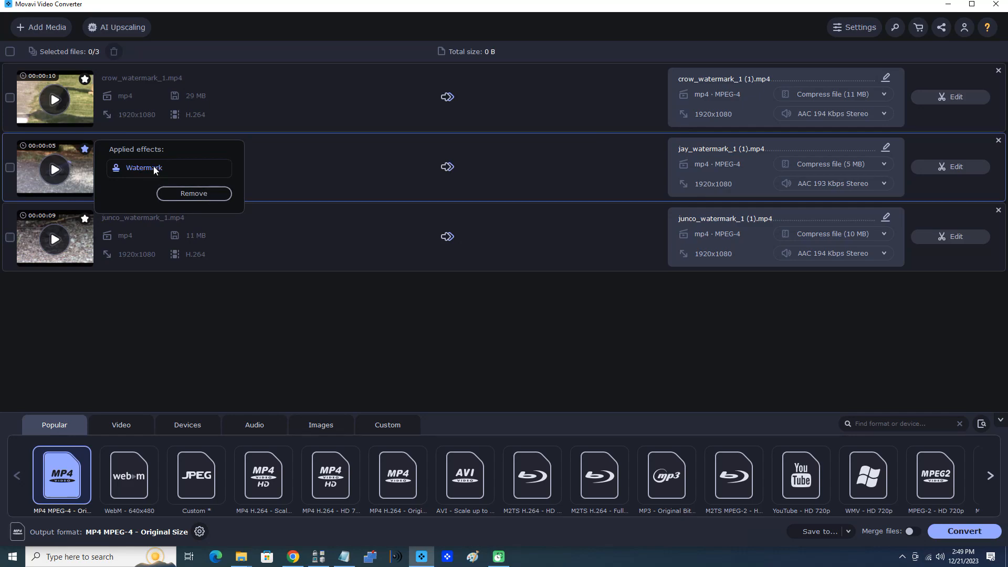
pyautogui.click(207, 194)
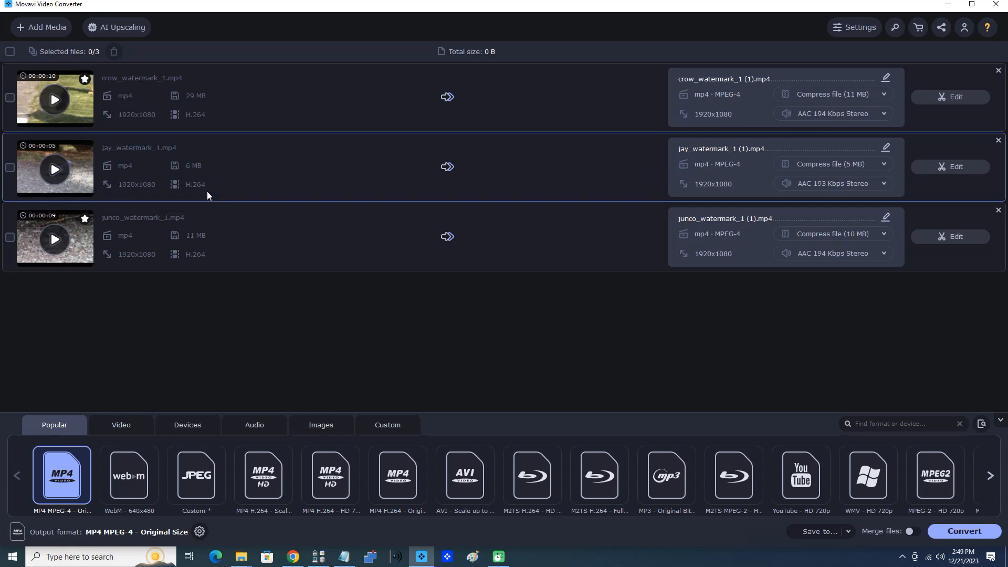
pyautogui.click(53, 170)
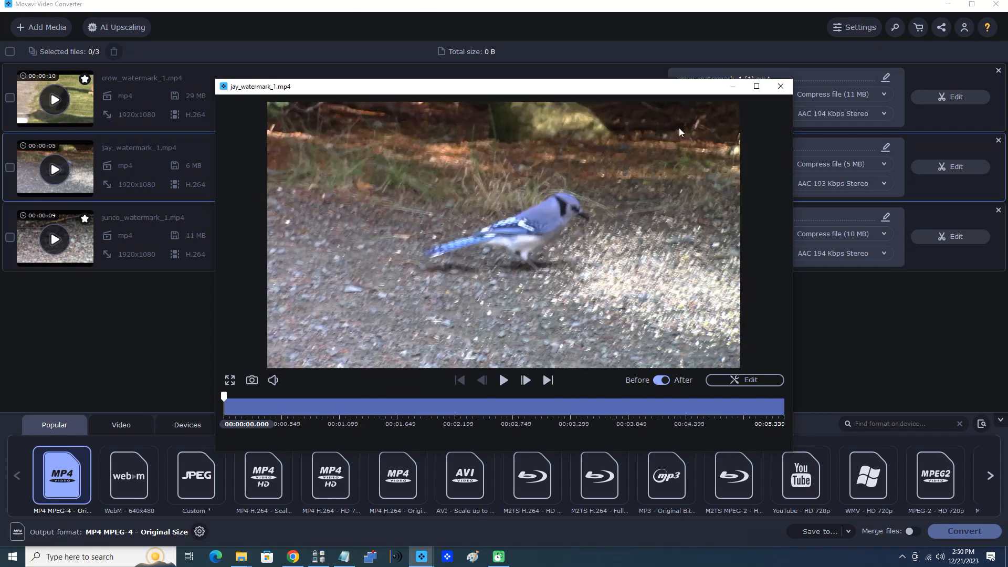
pyautogui.click(779, 86)
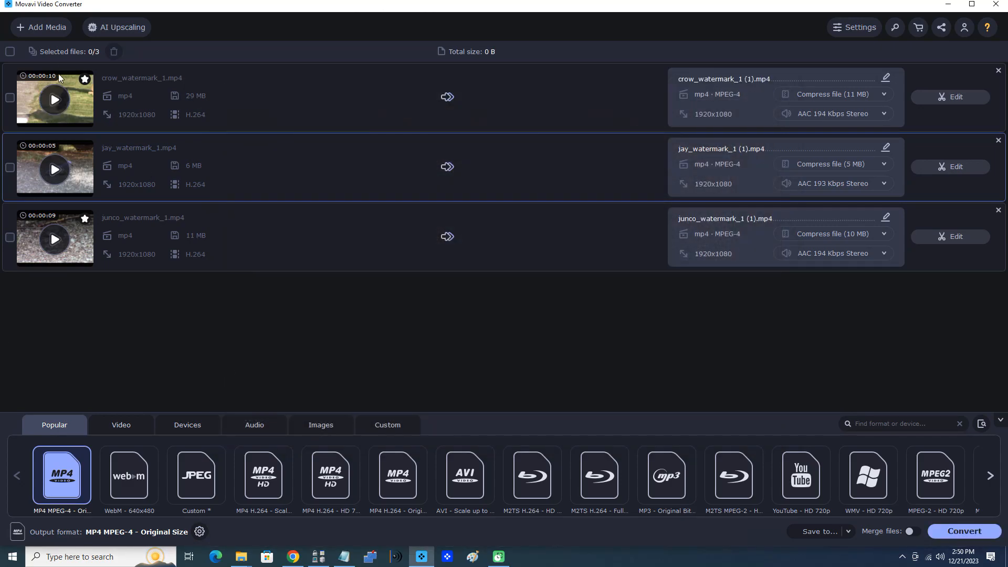
# Step: Preview the crow and junco clips to check whether their watermarks are still in place
pyautogui.click(61, 101)
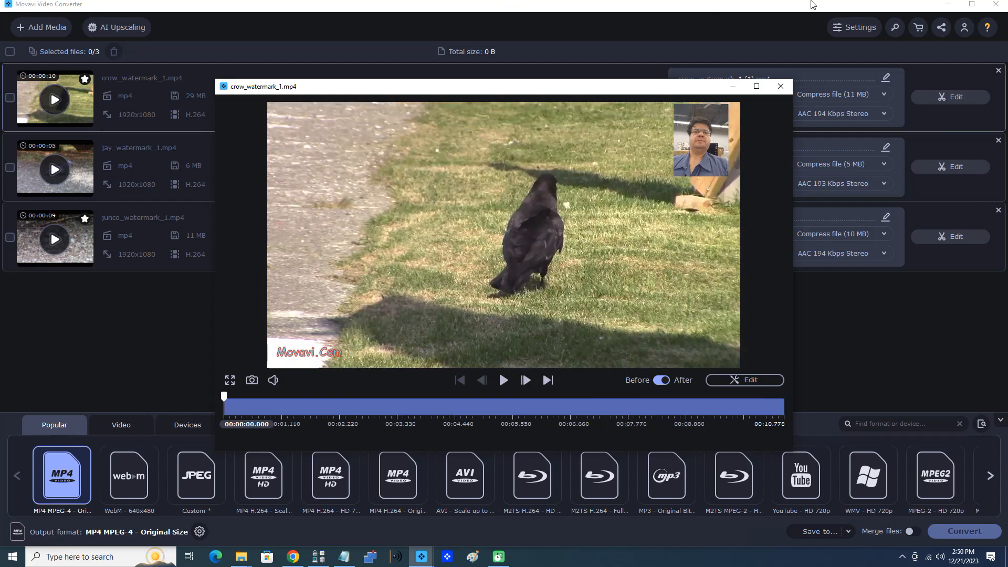
pyautogui.click(779, 92)
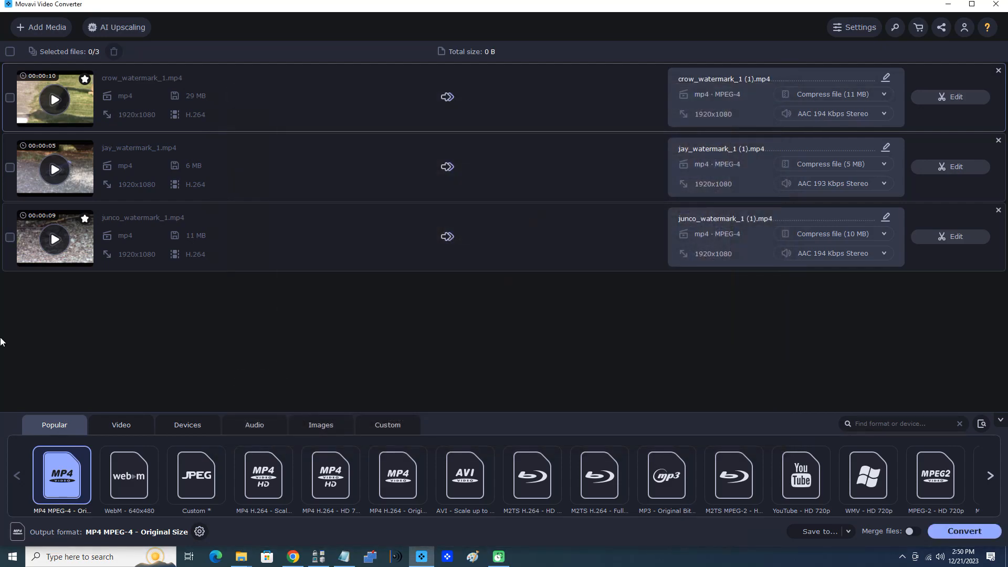
pyautogui.click(52, 242)
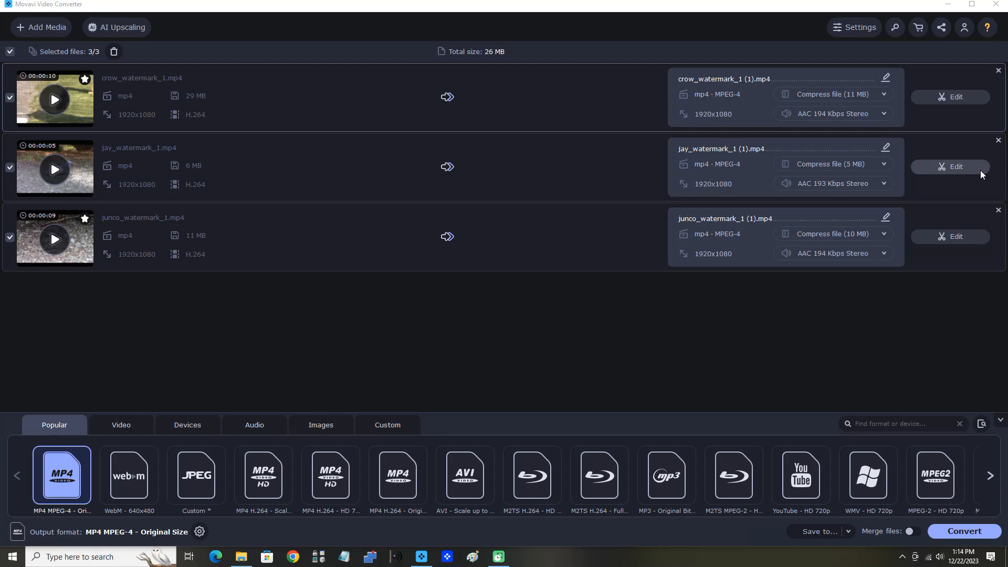
# Step: Edit jay_watermark_1.mp4 and add the text watermark "Movavi Video Converter 2023"
pyautogui.click(946, 166)
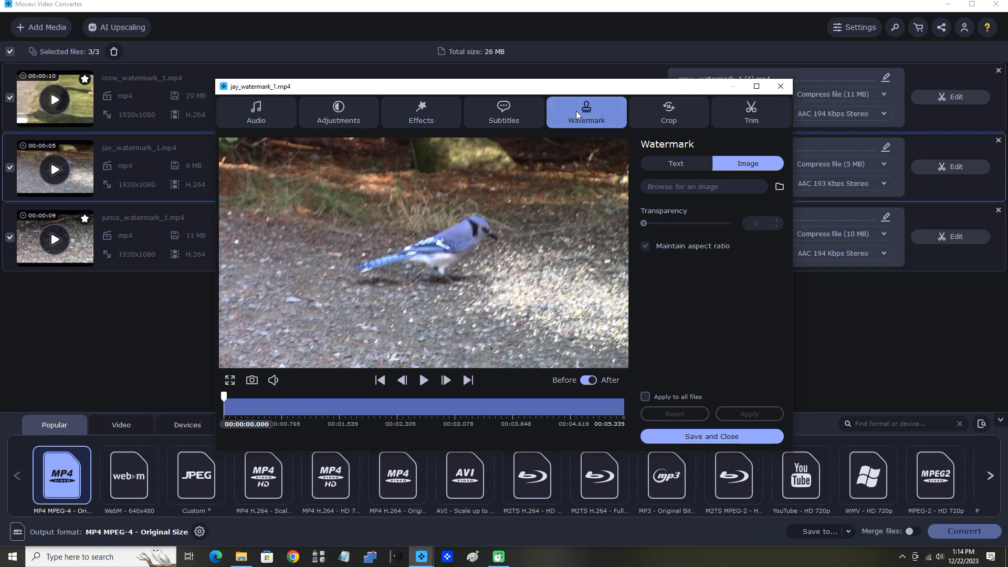
pyautogui.click(676, 163)
pyautogui.click(674, 188)
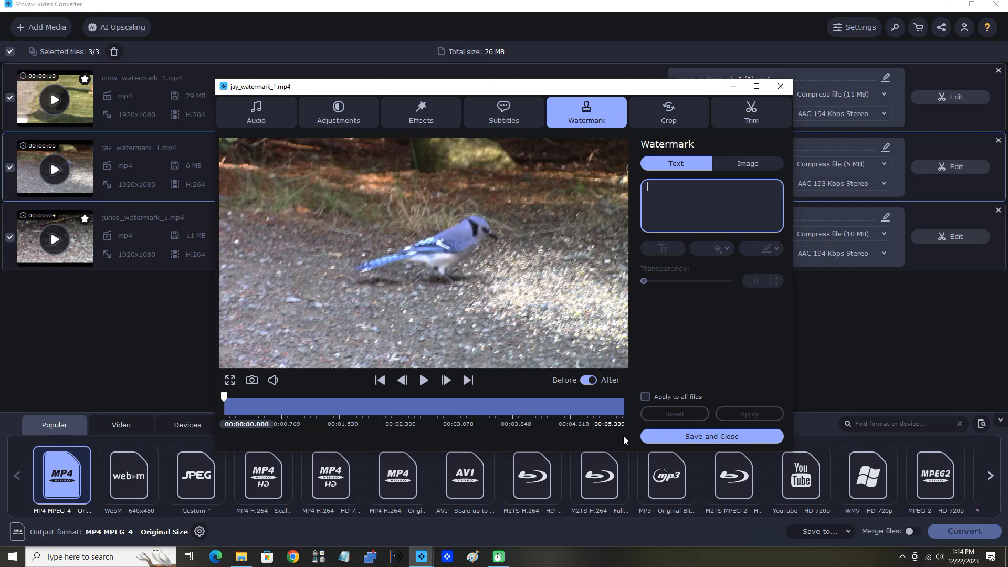
pyautogui.write('M')
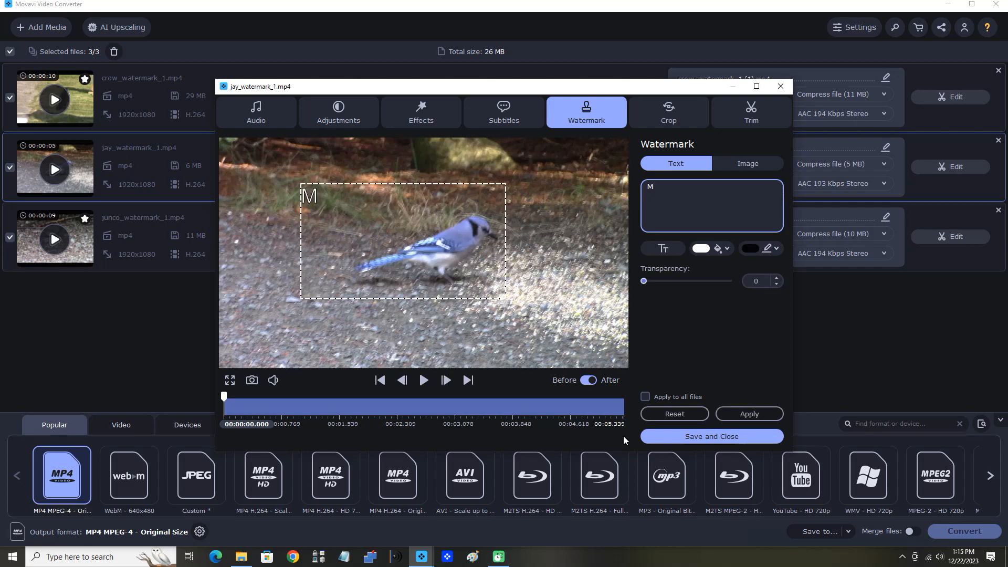
pyautogui.write('ovavi Video Co')
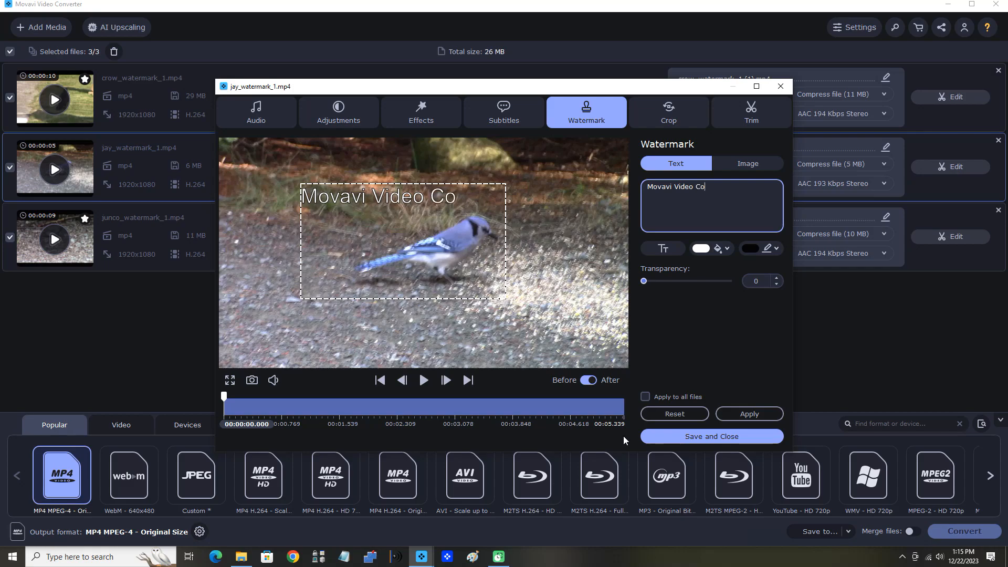
pyautogui.write('nverter 2023')
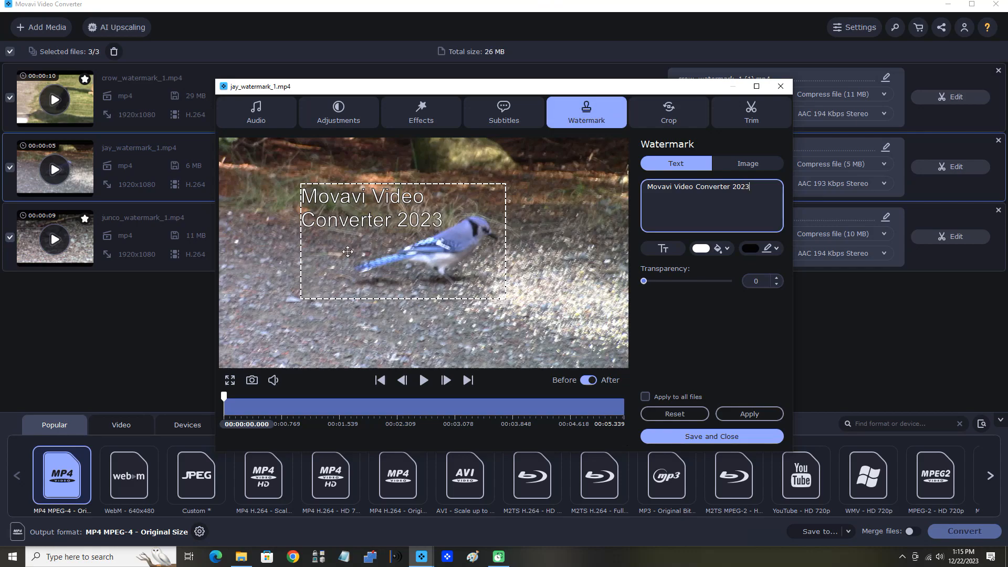
# Step: Set the jay clip's watermark text to Times New Roman, Bold, size 8
pyautogui.click(662, 248)
pyautogui.scroll(-15, 380, 227)
pyautogui.scroll(-15, 392, 229)
pyautogui.scroll(-15, 390, 234)
pyautogui.click(388, 238)
pyautogui.scroll(-5, 388, 237)
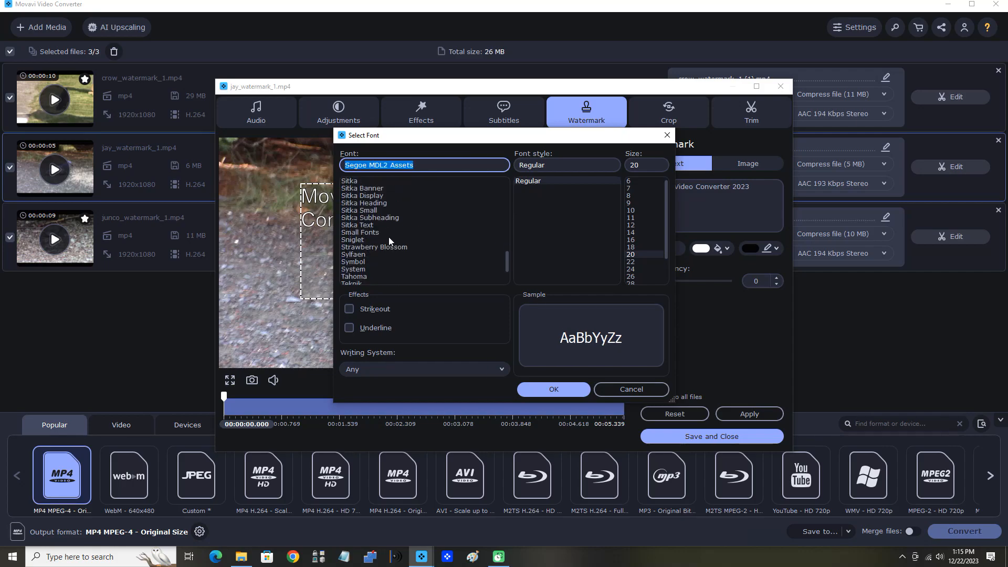
pyautogui.scroll(4, 388, 237)
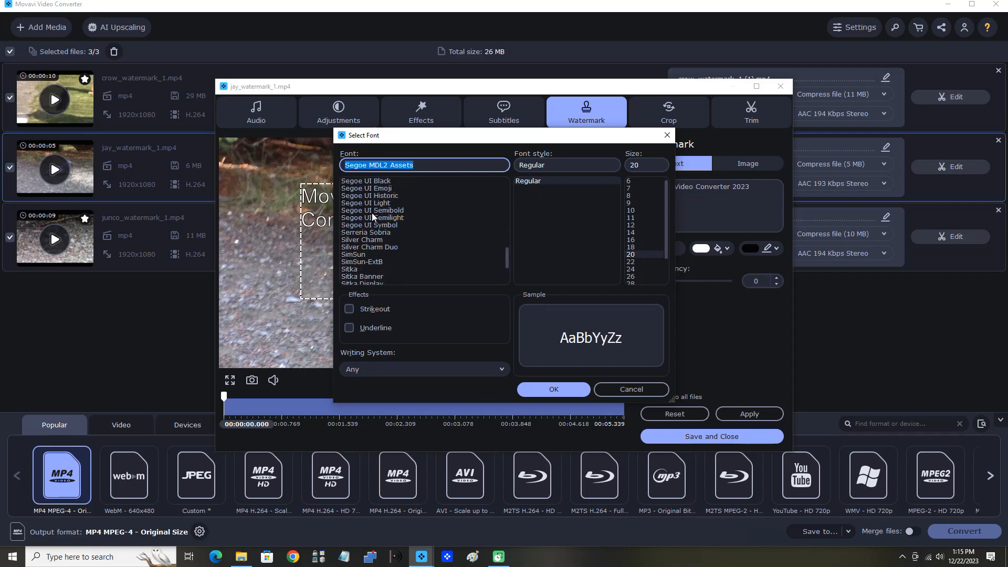
pyautogui.scroll(6, 372, 214)
pyautogui.scroll(-9, 376, 214)
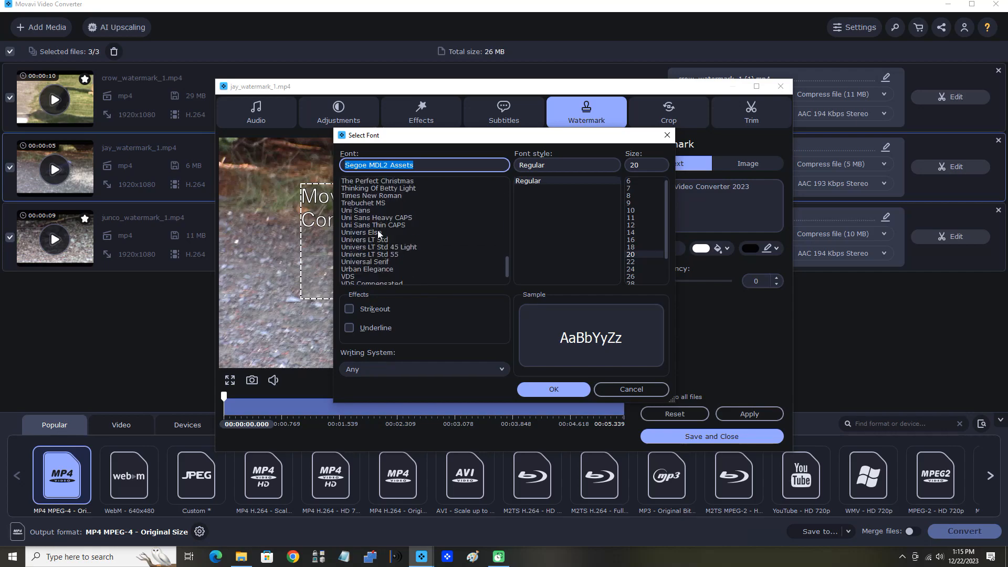
pyautogui.click(382, 198)
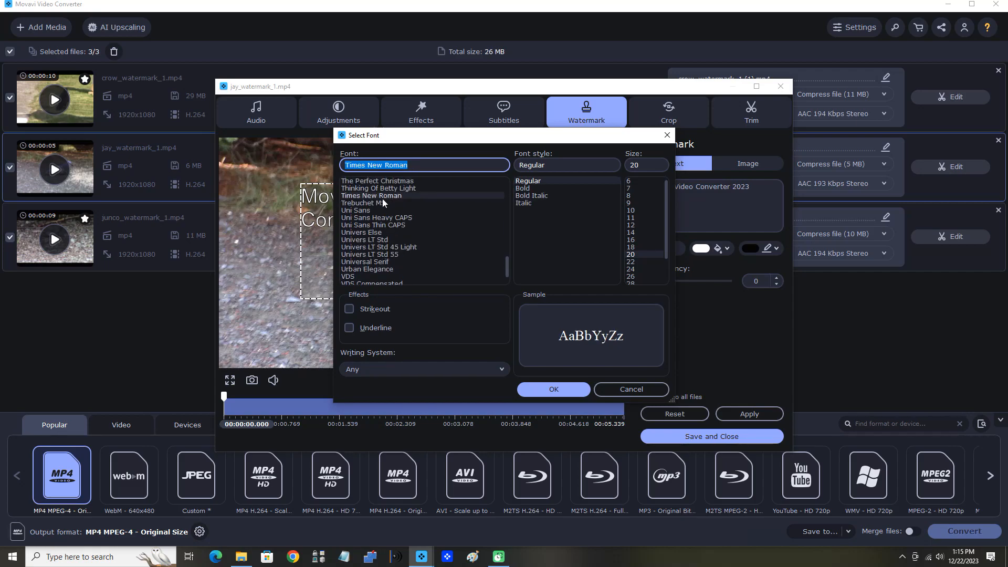
pyautogui.click(519, 188)
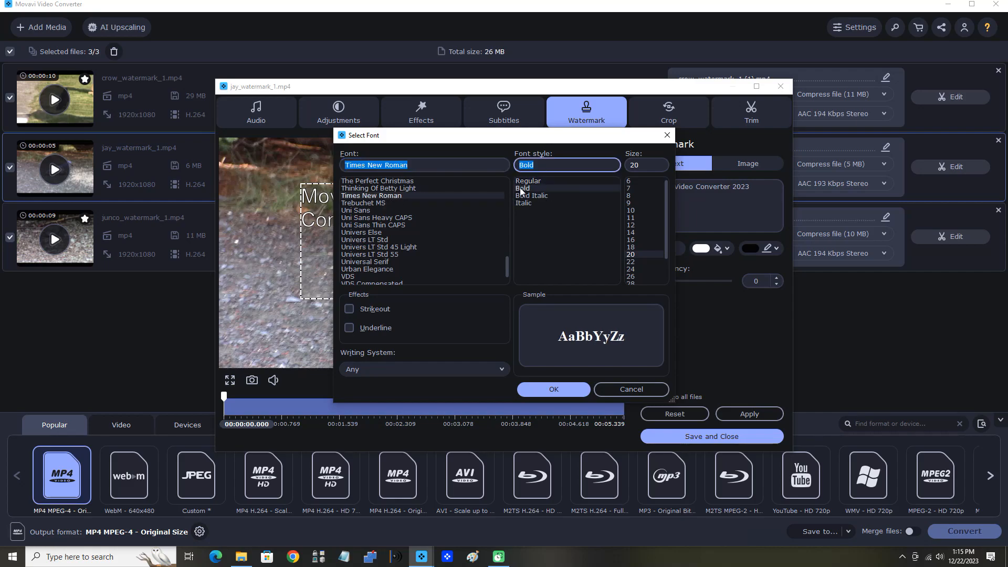
pyautogui.click(629, 196)
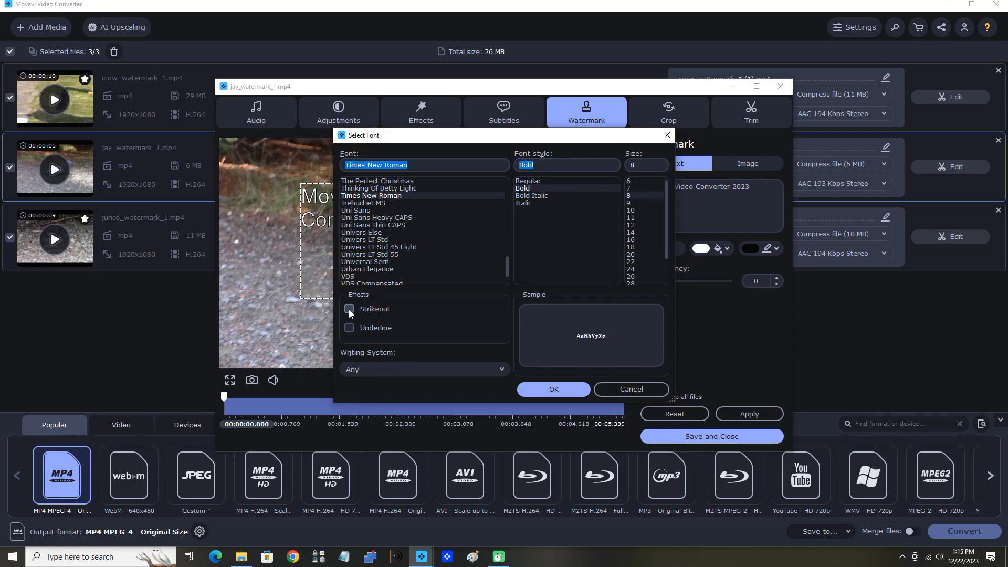
pyautogui.click(554, 390)
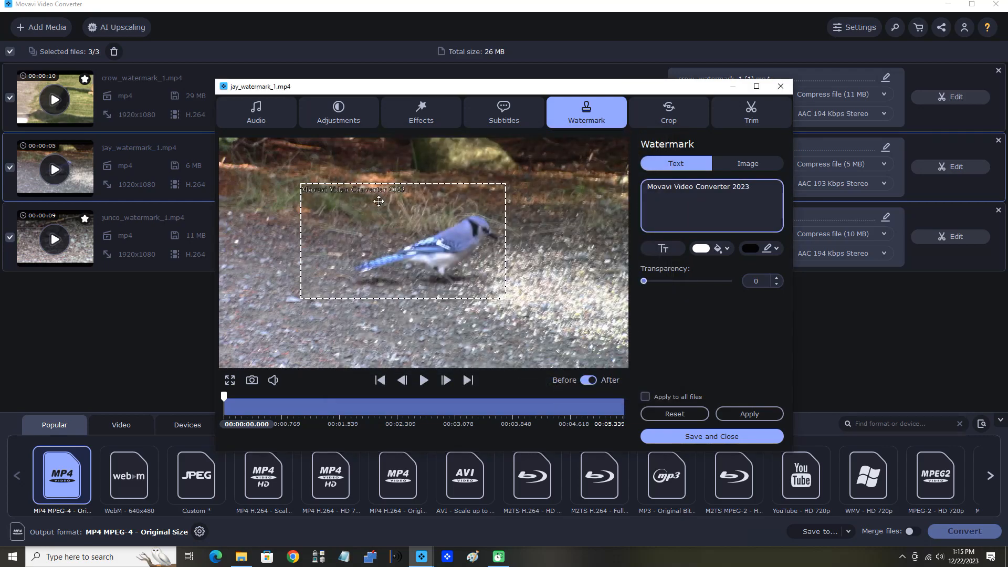
# Step: Set the outline colour of the jay clip's watermark text to red
pyautogui.click(706, 254)
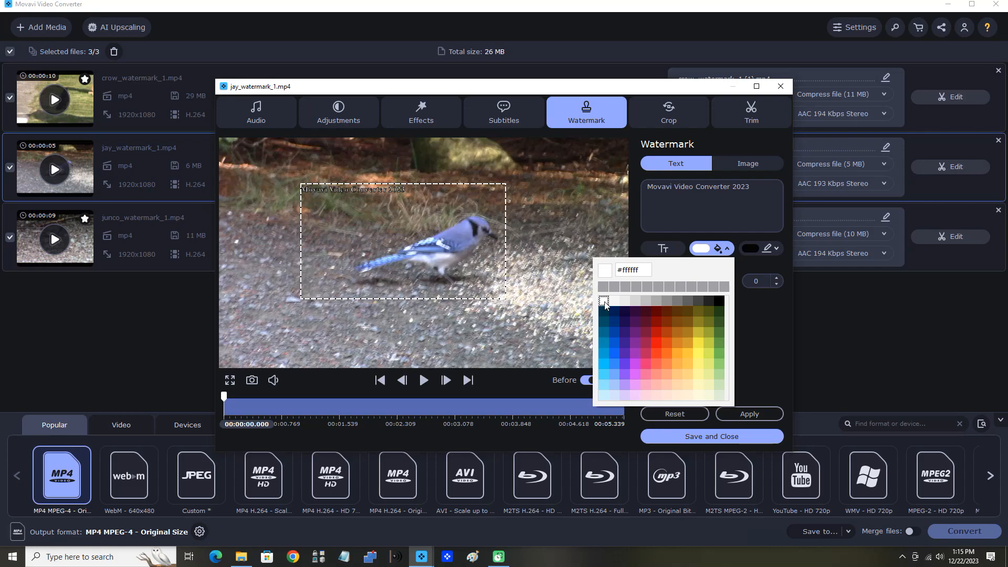
pyautogui.click(738, 188)
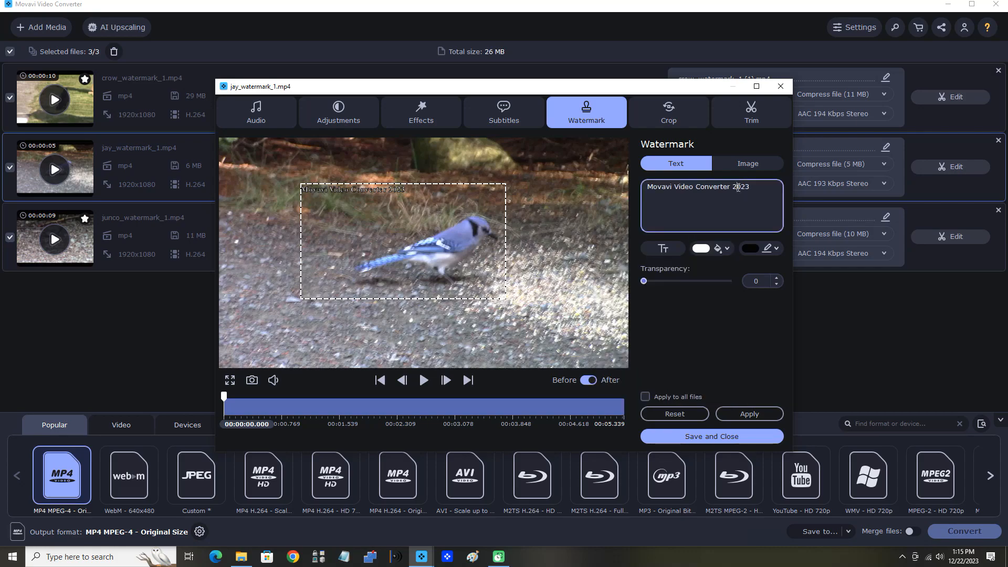
pyautogui.click(744, 247)
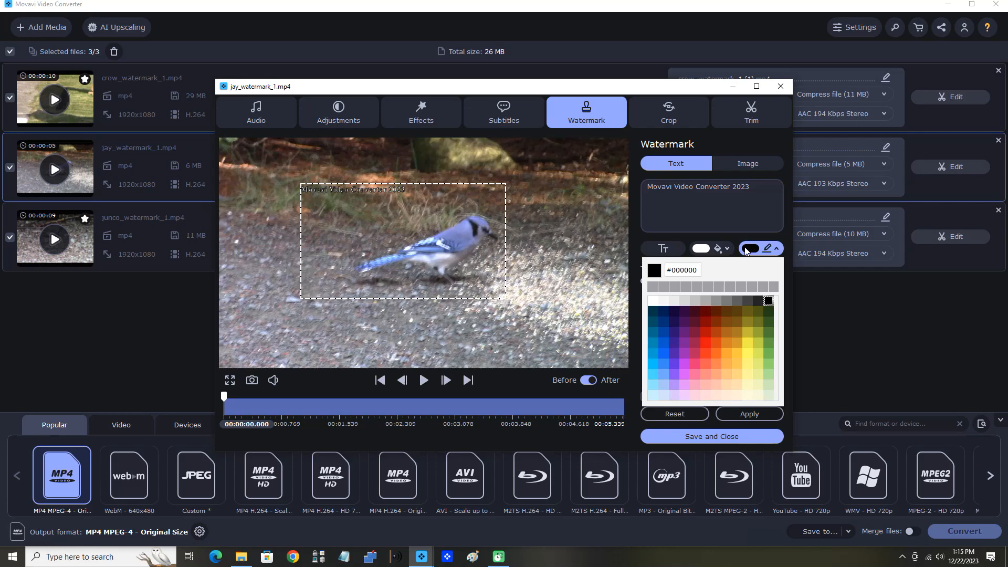
pyautogui.click(706, 341)
pyautogui.click(726, 198)
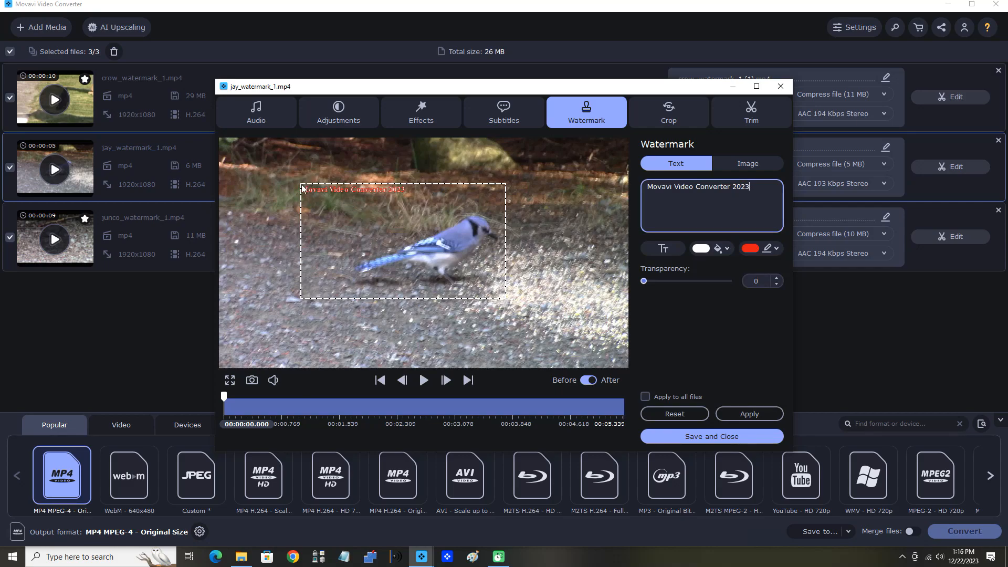
# Step: Shrink the text watermark's box to fit its single line, move it to the video frame's upper-left corner and apply it
pyautogui.moveTo(302, 188); pyautogui.dragTo(379, 280)
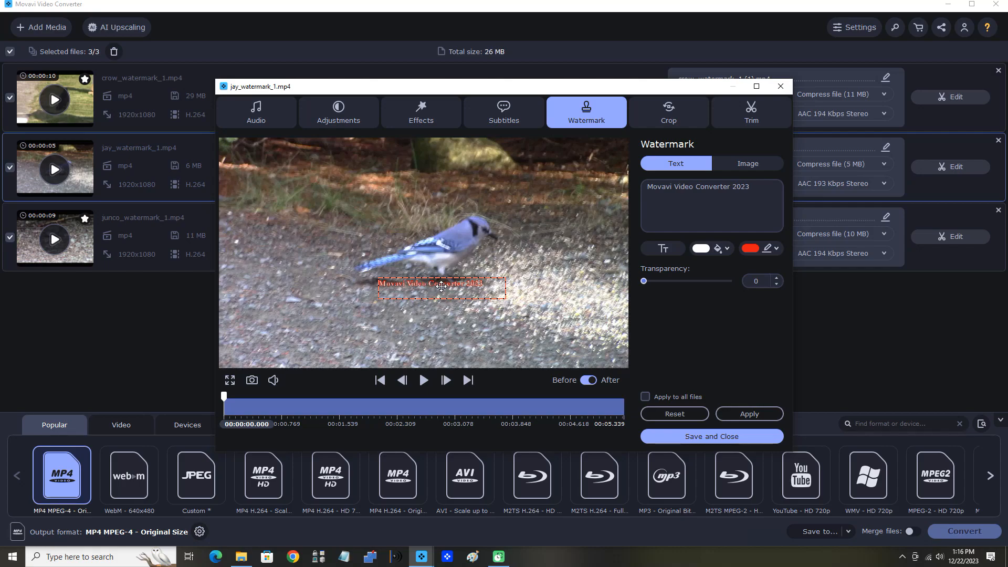
pyautogui.moveTo(441, 286); pyautogui.dragTo(284, 152)
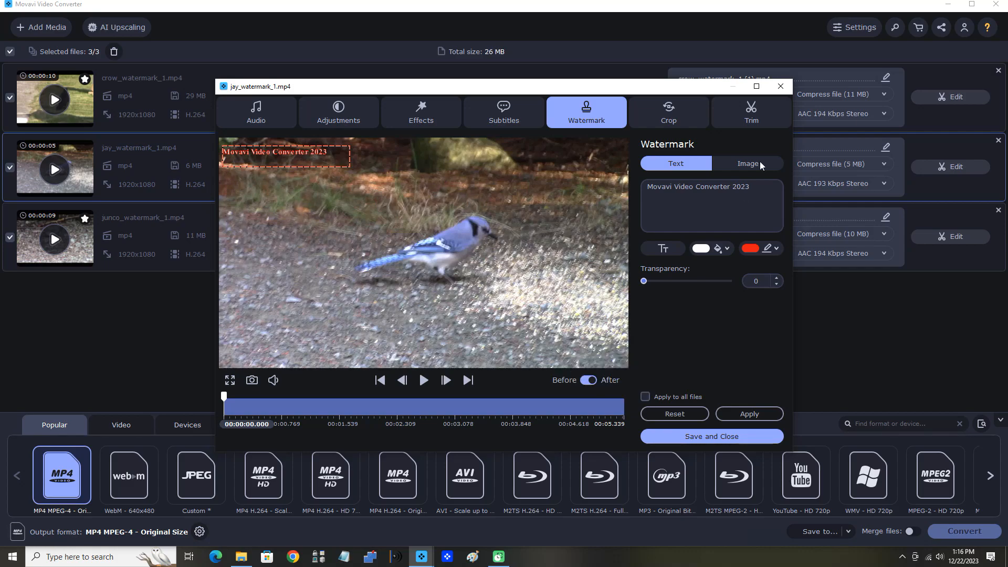
pyautogui.click(753, 413)
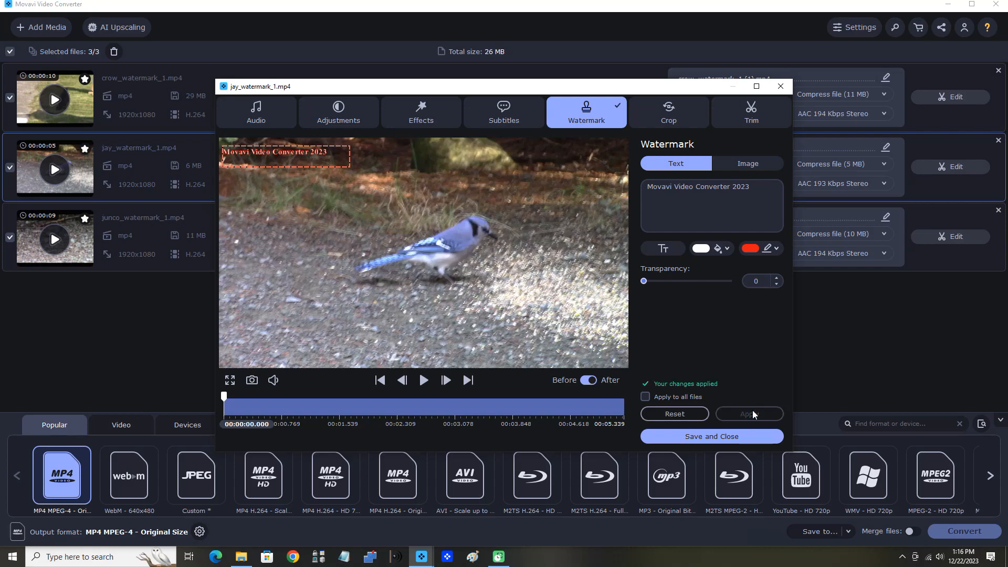
# Step: Add the caribou-7036513_1280 picture from Downloads as an image watermark on the jay clip
pyautogui.click(753, 163)
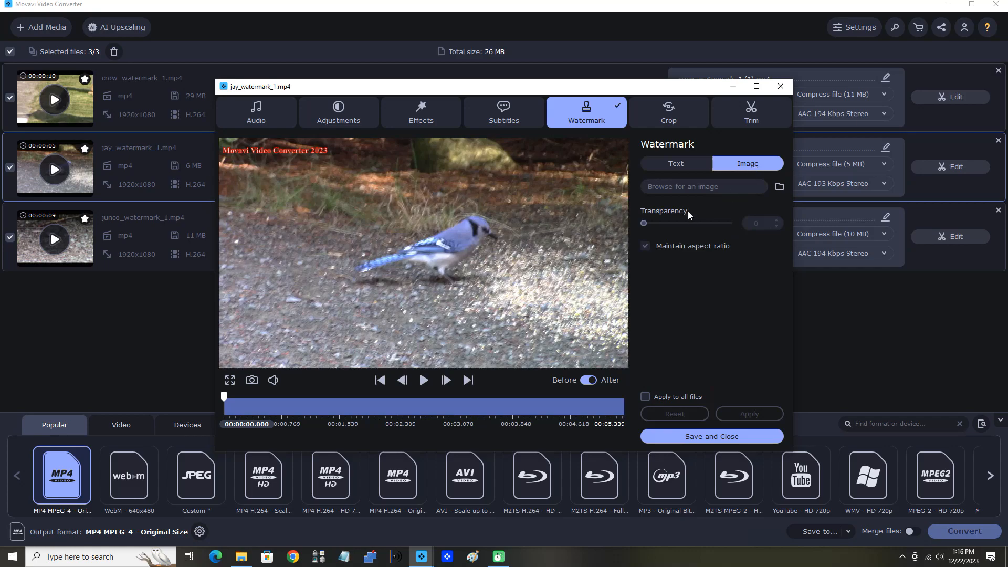
pyautogui.click(779, 187)
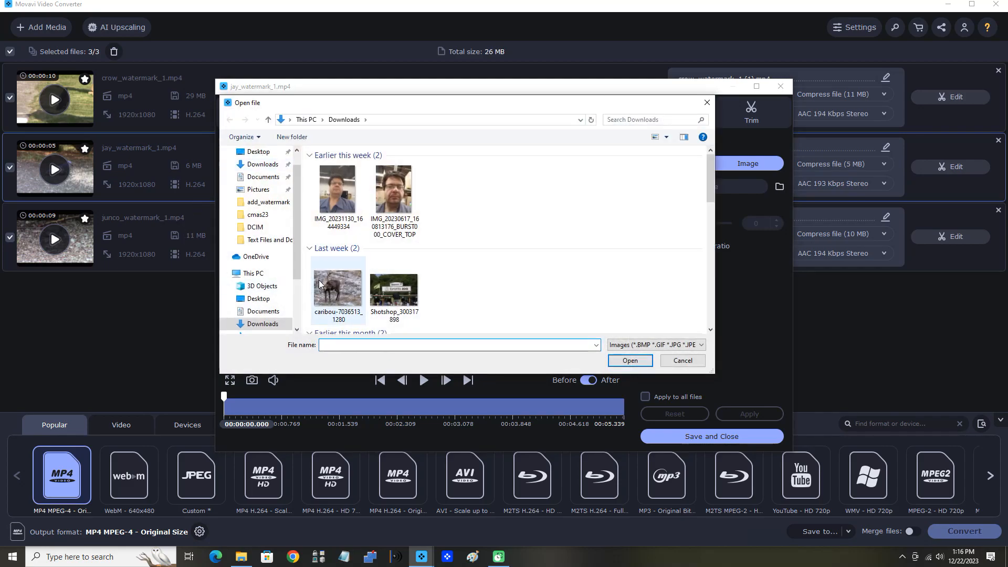
pyautogui.doubleClick(328, 288)
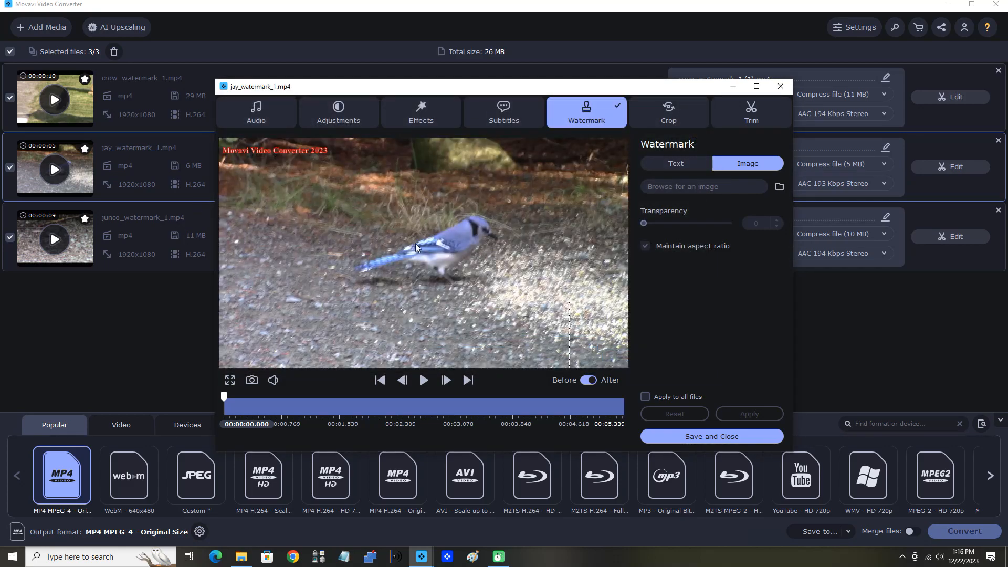
# Step: Move the caribou image watermark to the video frame's lower-left corner, apply it, and save the jay clip's edits
pyautogui.click(596, 338)
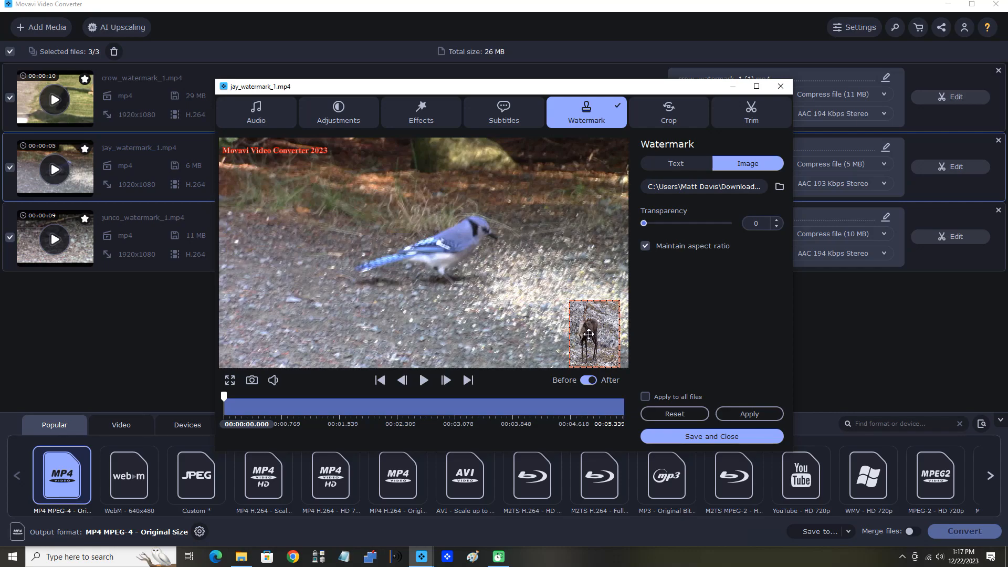
pyautogui.click(589, 335)
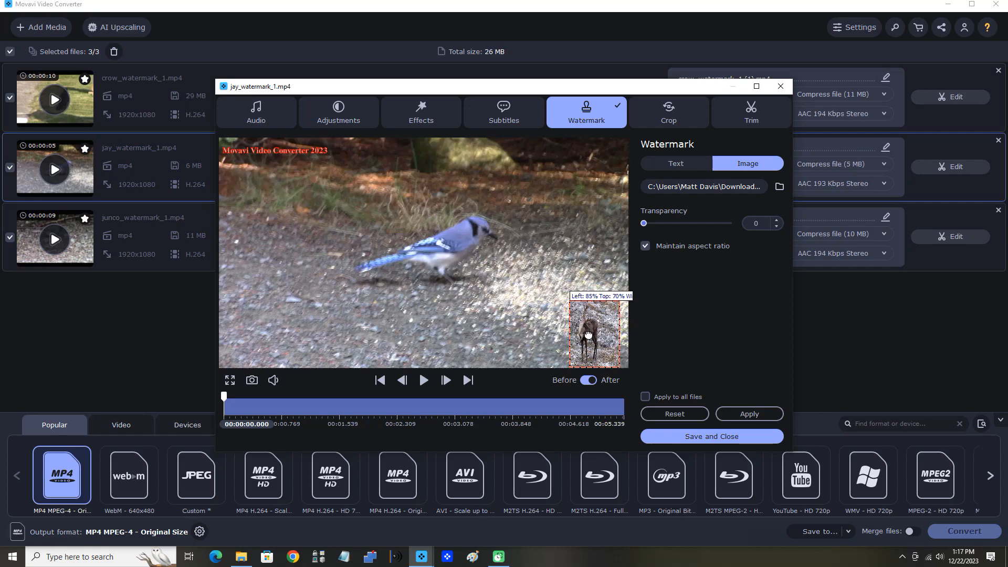
pyautogui.moveTo(588, 334); pyautogui.dragTo(238, 337)
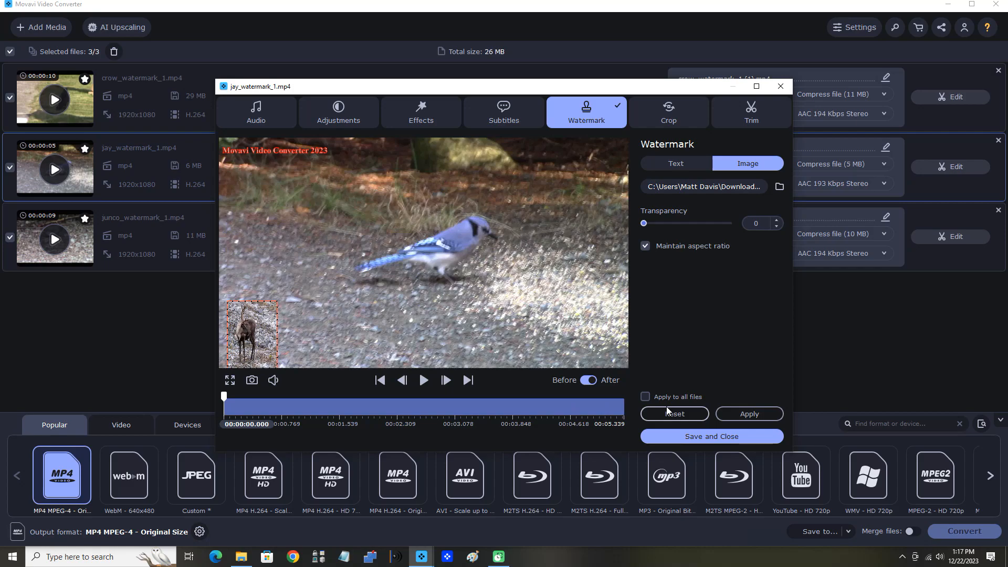
pyautogui.click(749, 419)
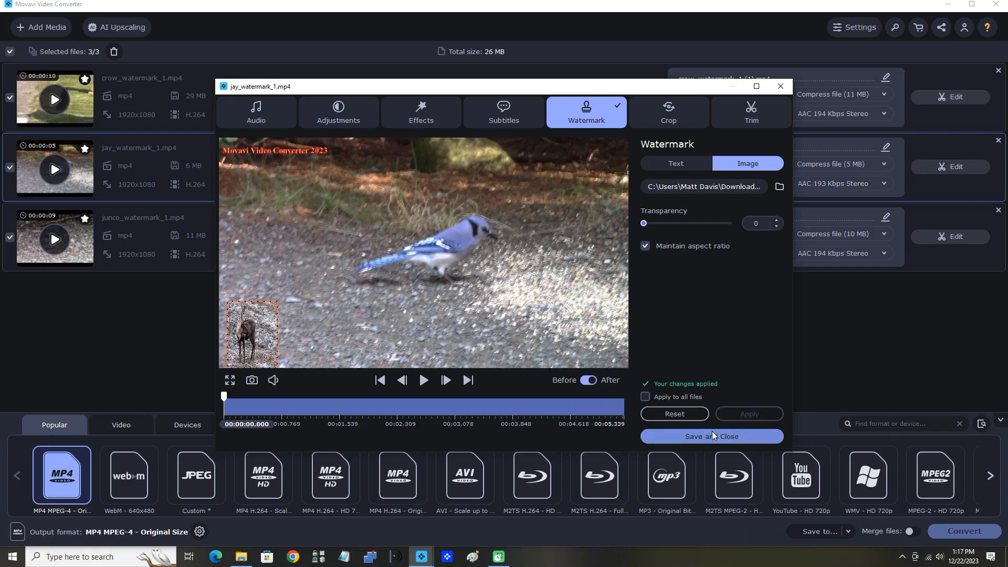
pyautogui.click(710, 437)
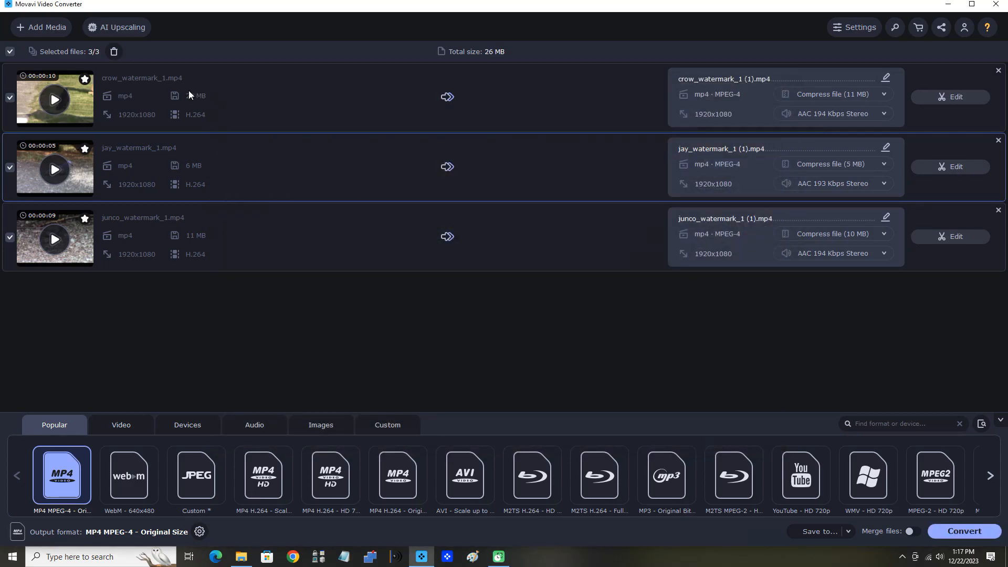
# Step: Preview the jay, crow and junco clips to check the text and image watermarks on each
pyautogui.click(56, 172)
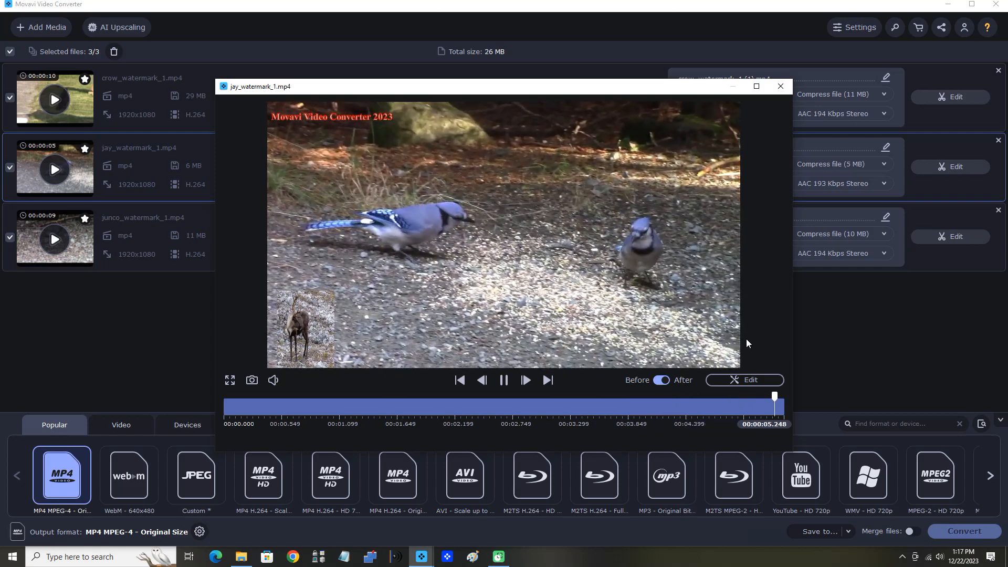
pyautogui.click(782, 85)
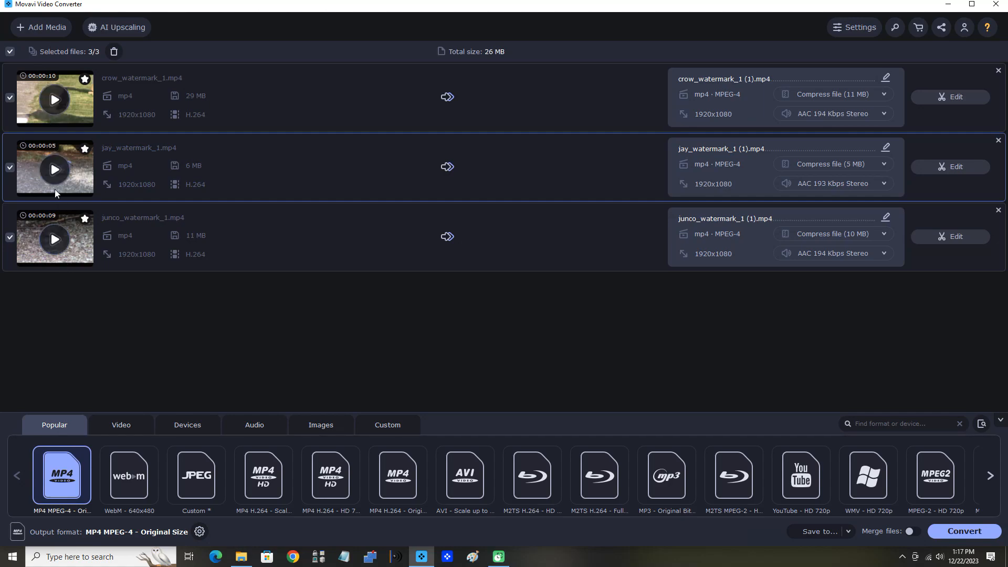
pyautogui.click(56, 100)
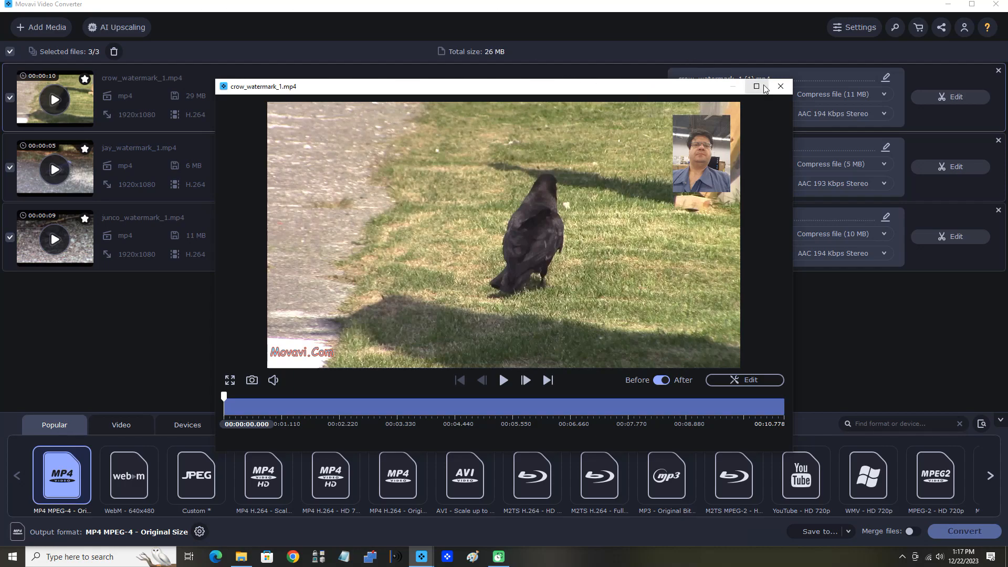
pyautogui.click(781, 86)
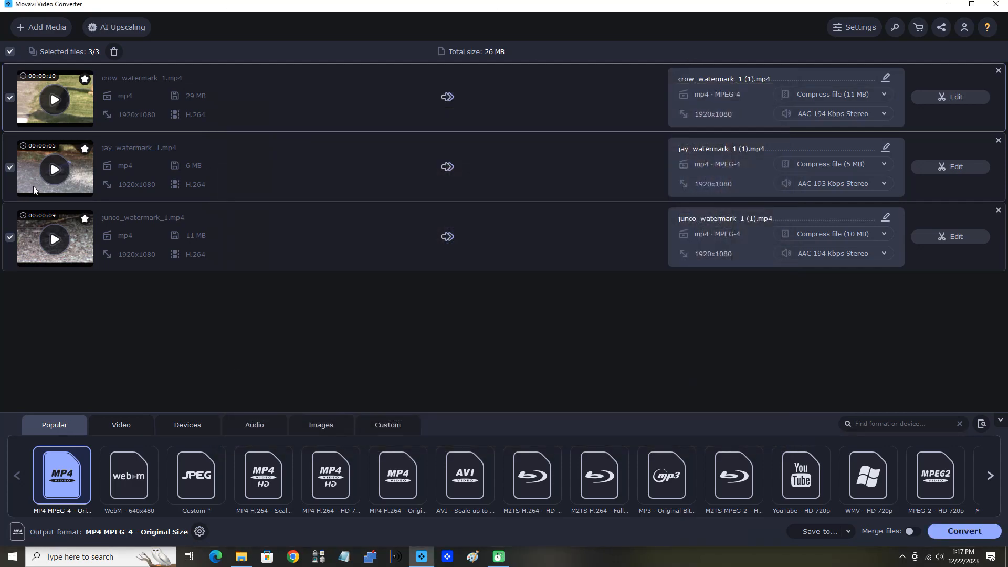
pyautogui.click(55, 169)
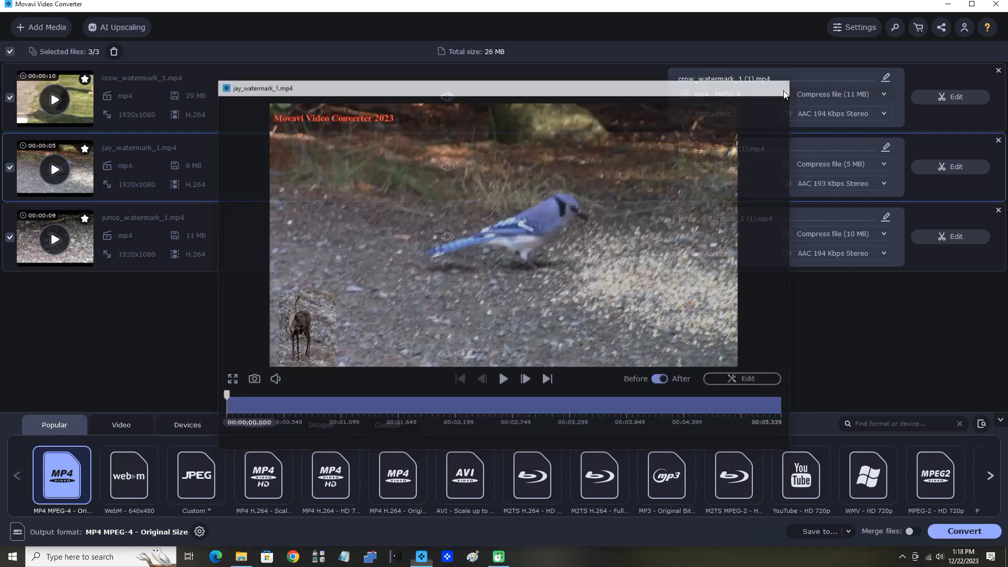
pyautogui.click(779, 91)
pyautogui.click(61, 238)
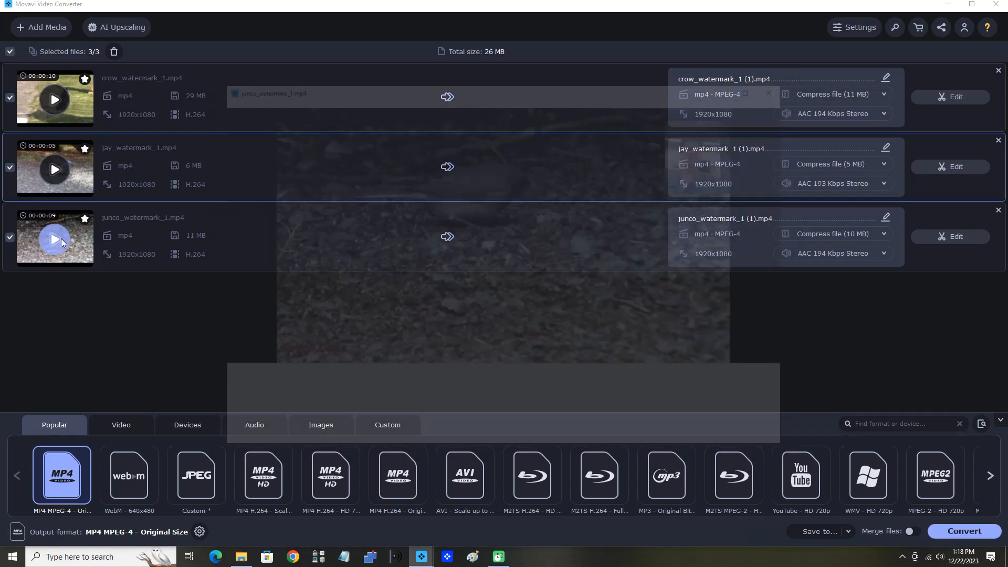